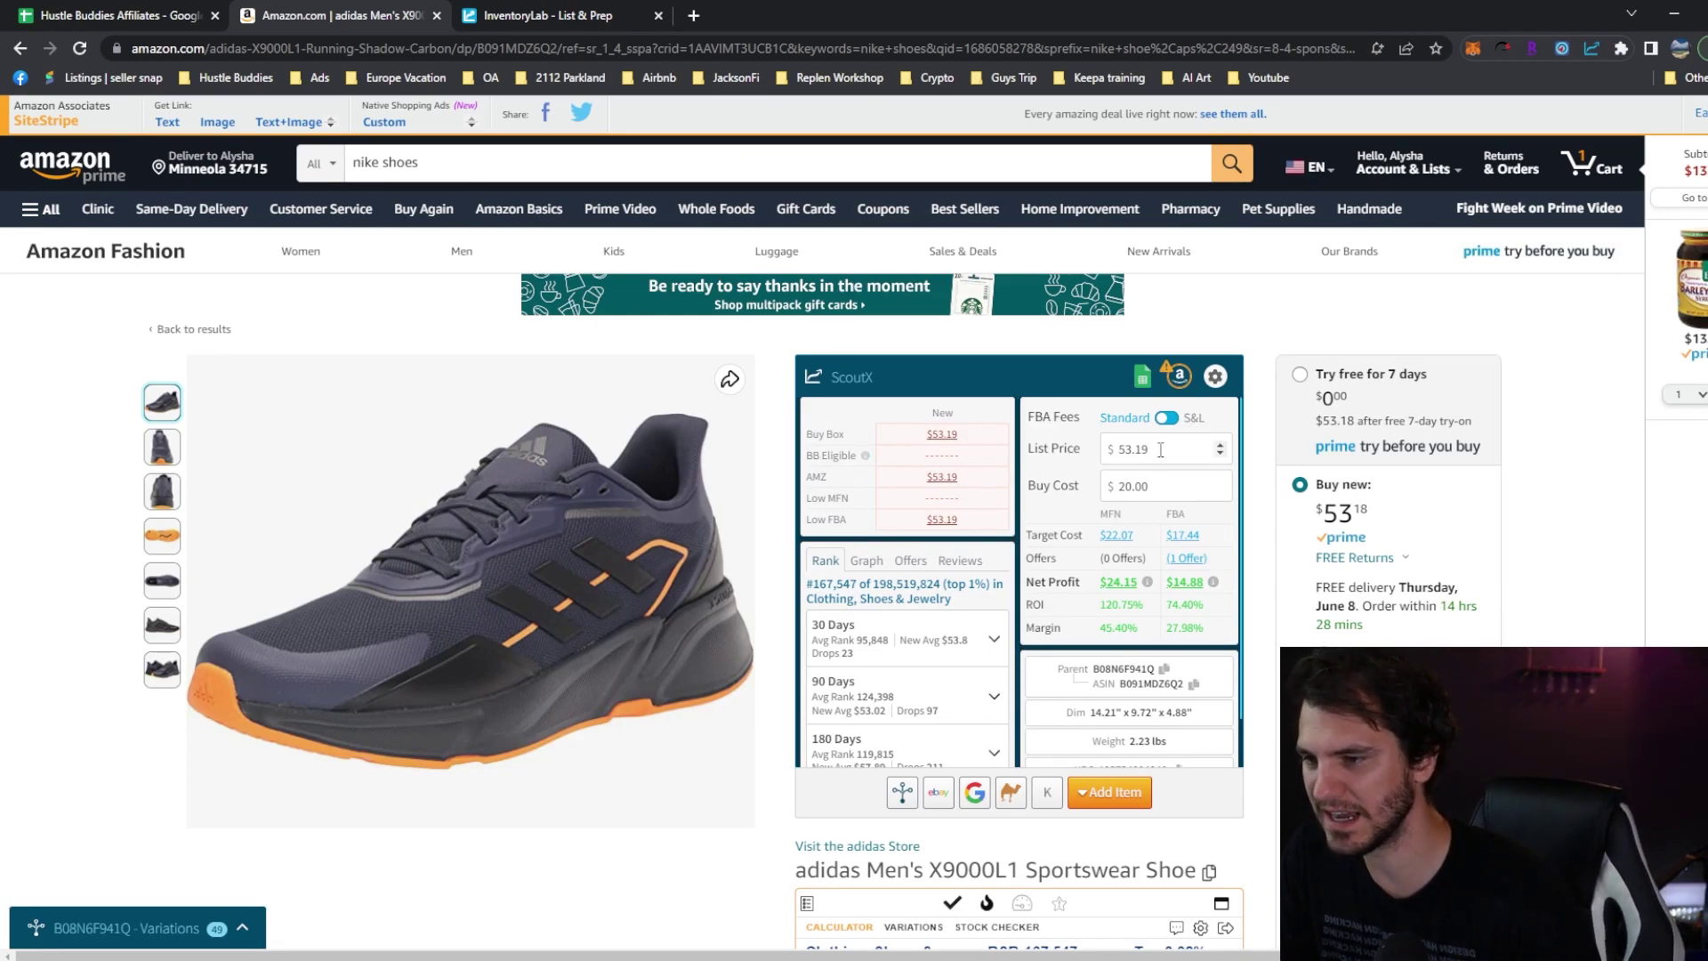
Step: Re-enter $20.00 as the buy cost
{"action": "double_click", "coordinate": [1147, 483]}
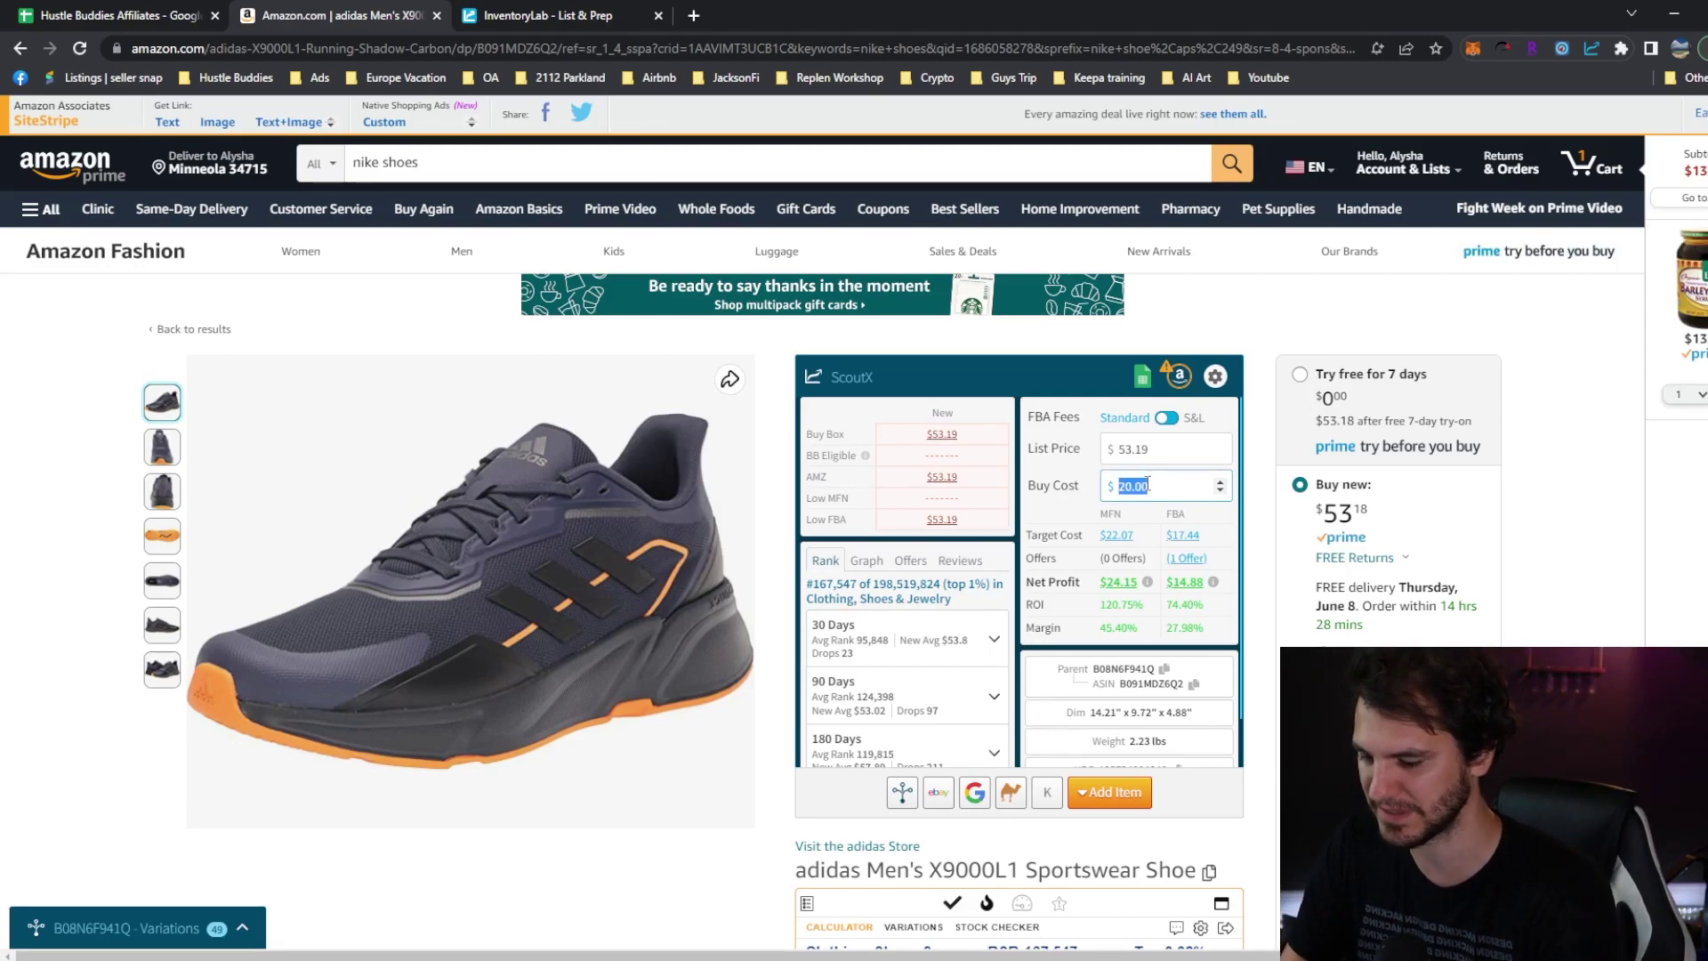
{"action": "type", "text": "20"}
{"action": "left_click", "coordinate": [1257, 472]}
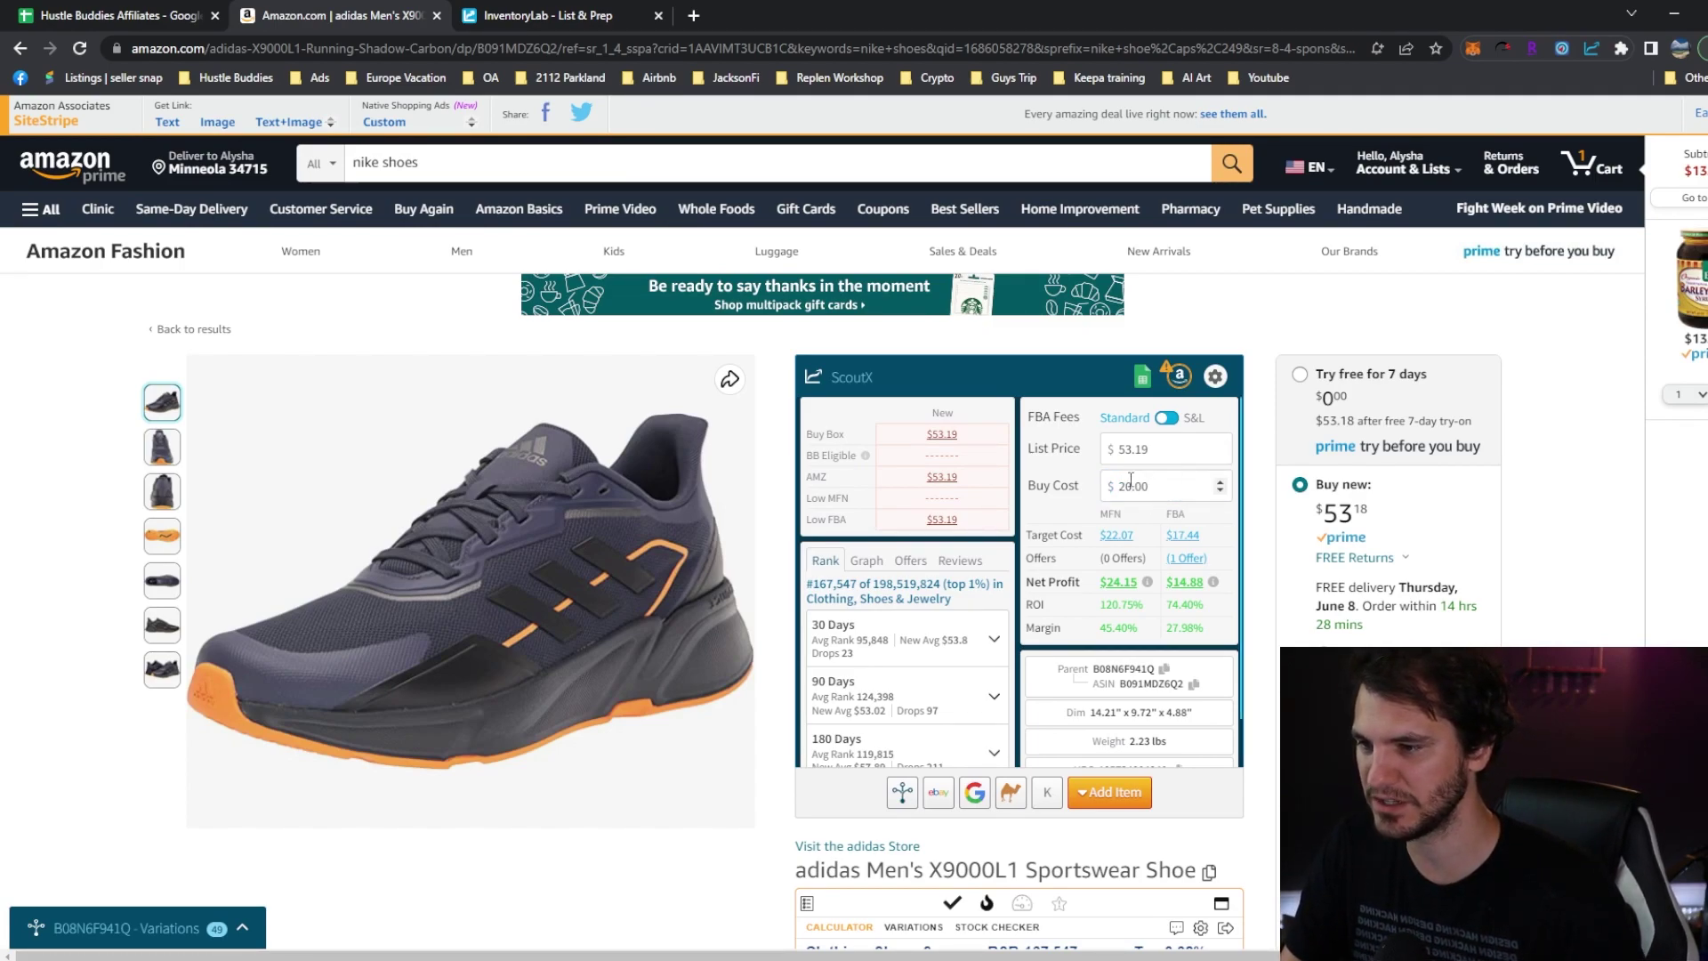
Step: Highlight the profit and FBA ROI figures, then bring up the FBA net profit breakdown
{"action": "left_click_drag", "start_coordinate": [1170, 507], "coordinate": [1263, 498]}
{"action": "left_click", "coordinate": [1263, 498]}
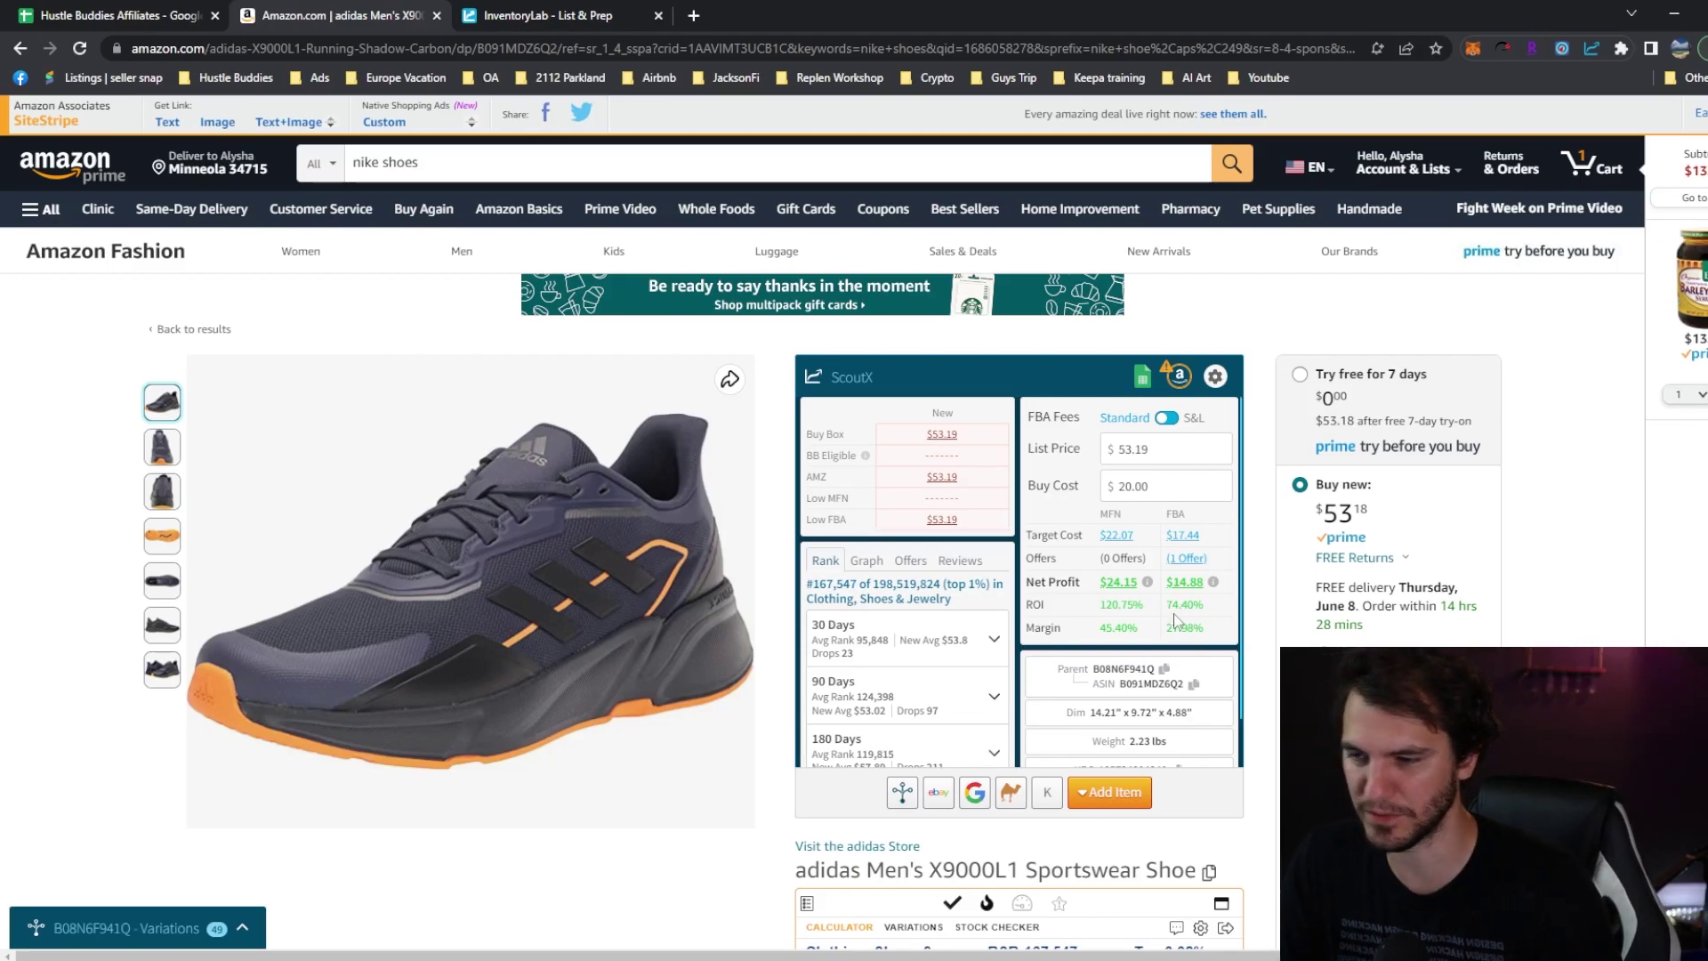
{"action": "left_click_drag", "start_coordinate": [1166, 604], "coordinate": [1185, 602]}
{"action": "left_click", "coordinate": [1263, 548]}
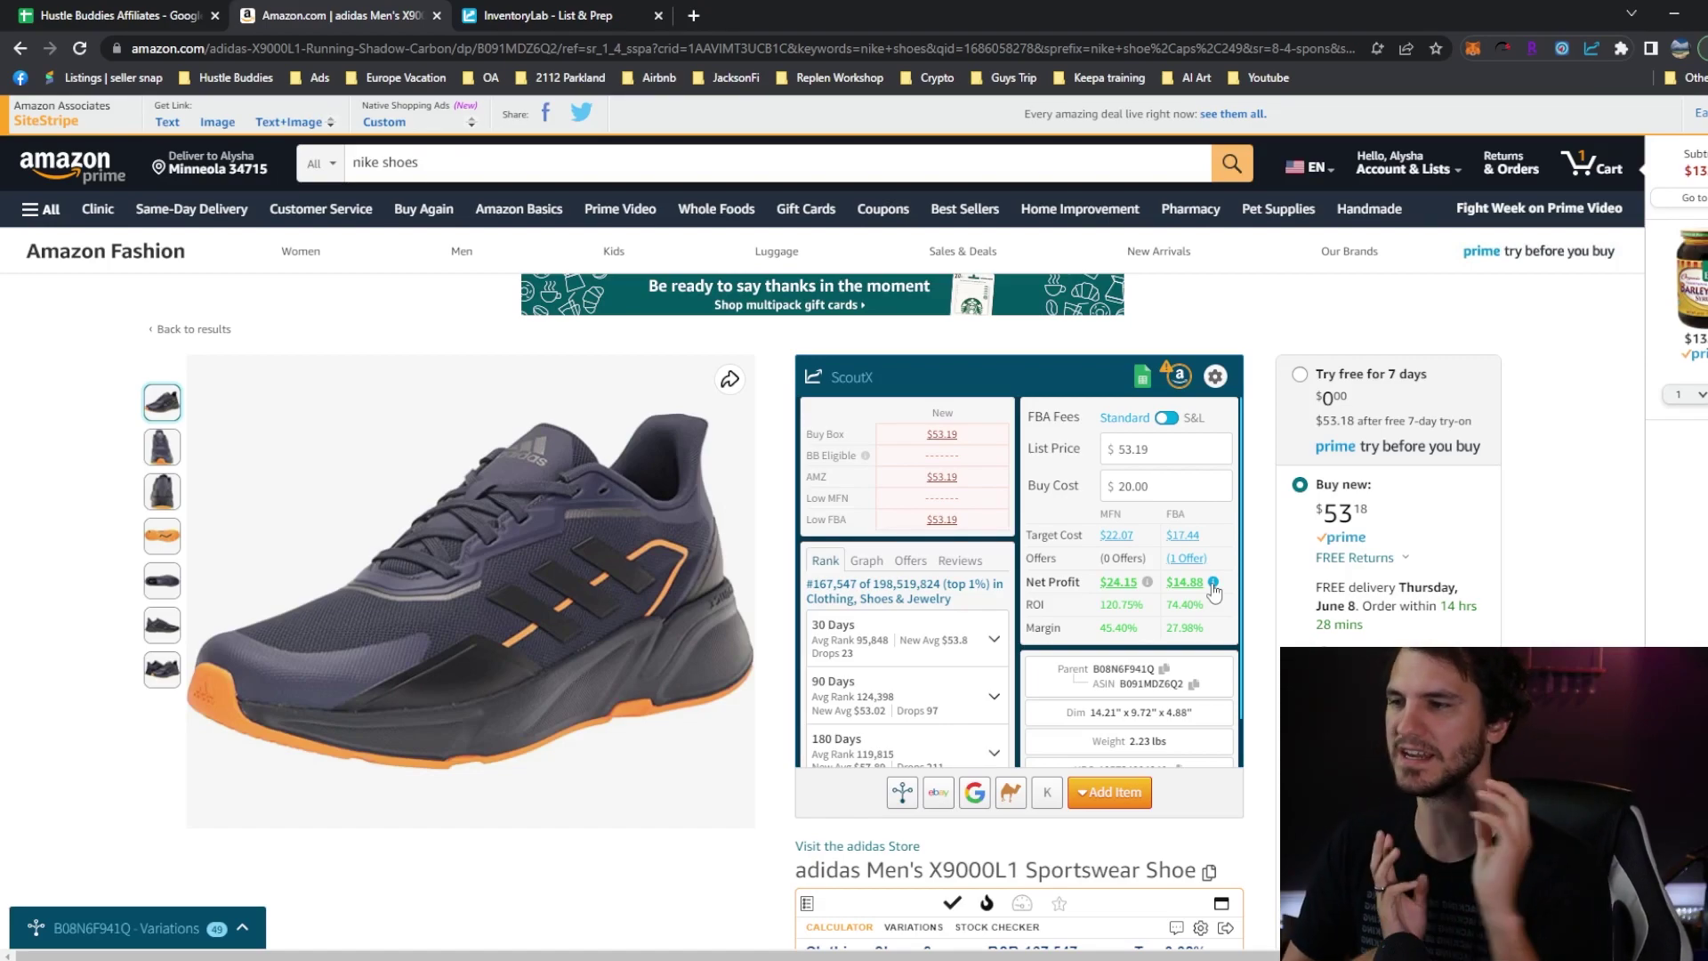
{"action": "left_click", "coordinate": [1212, 583]}
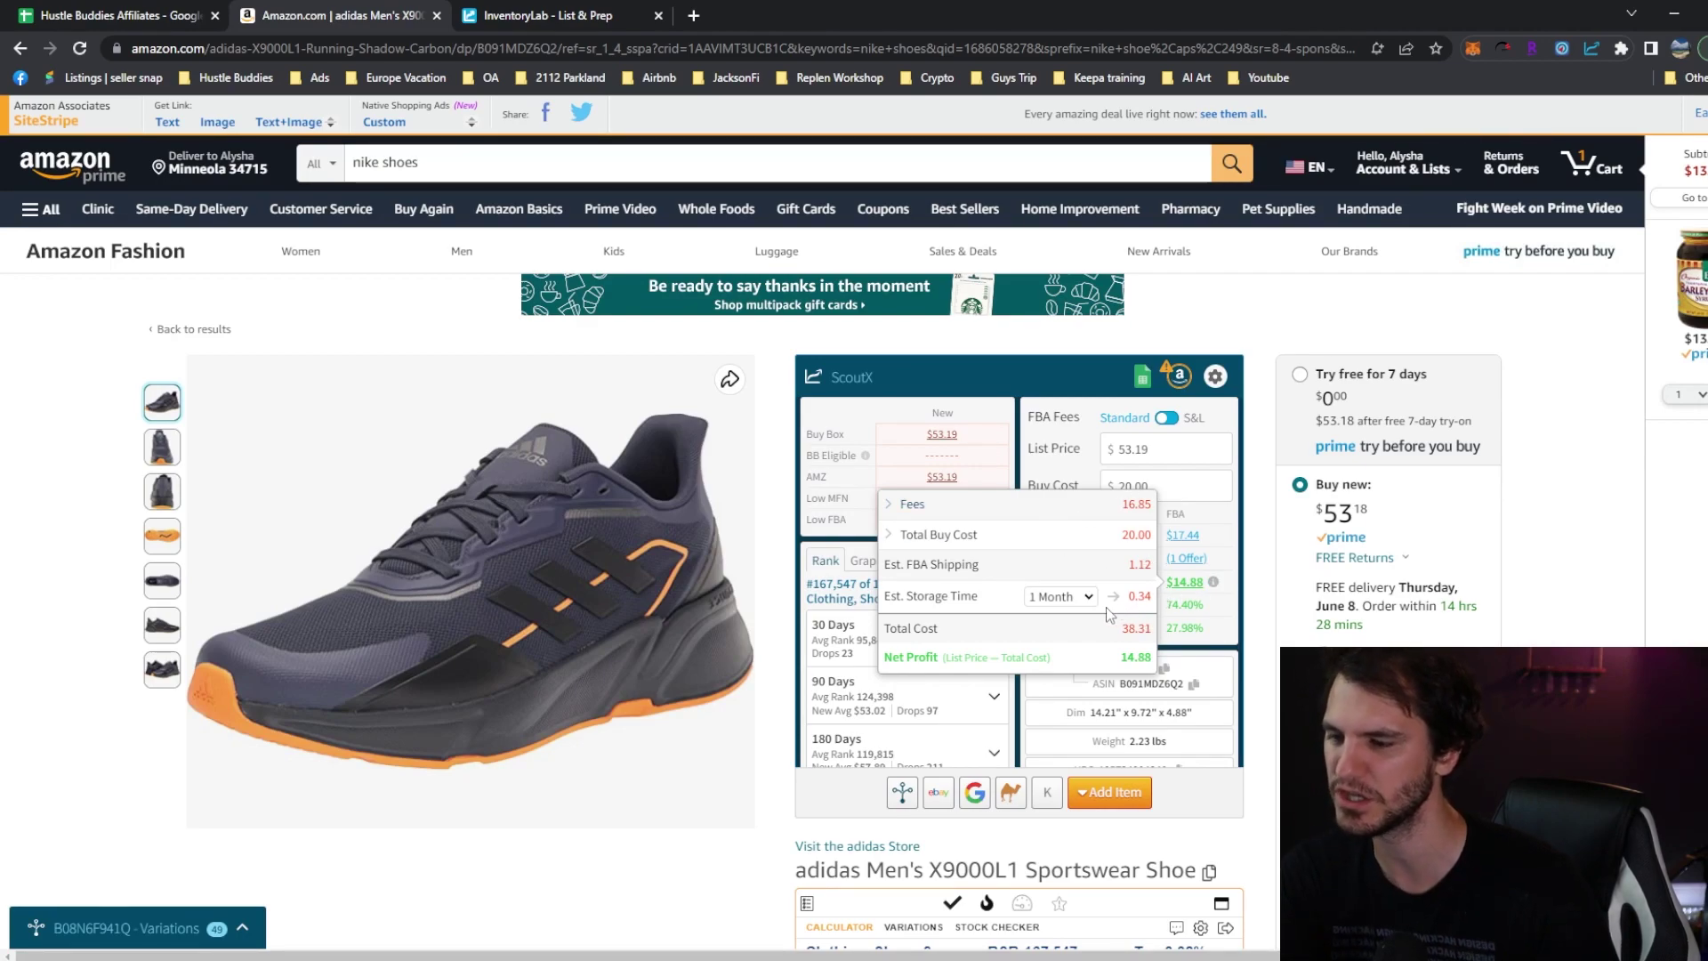
Step: Change estimated storage time from 1 Month to 3 Months, dropping FBA net profit to $14.20
{"action": "left_click_drag", "start_coordinate": [938, 597], "coordinate": [1061, 599]}
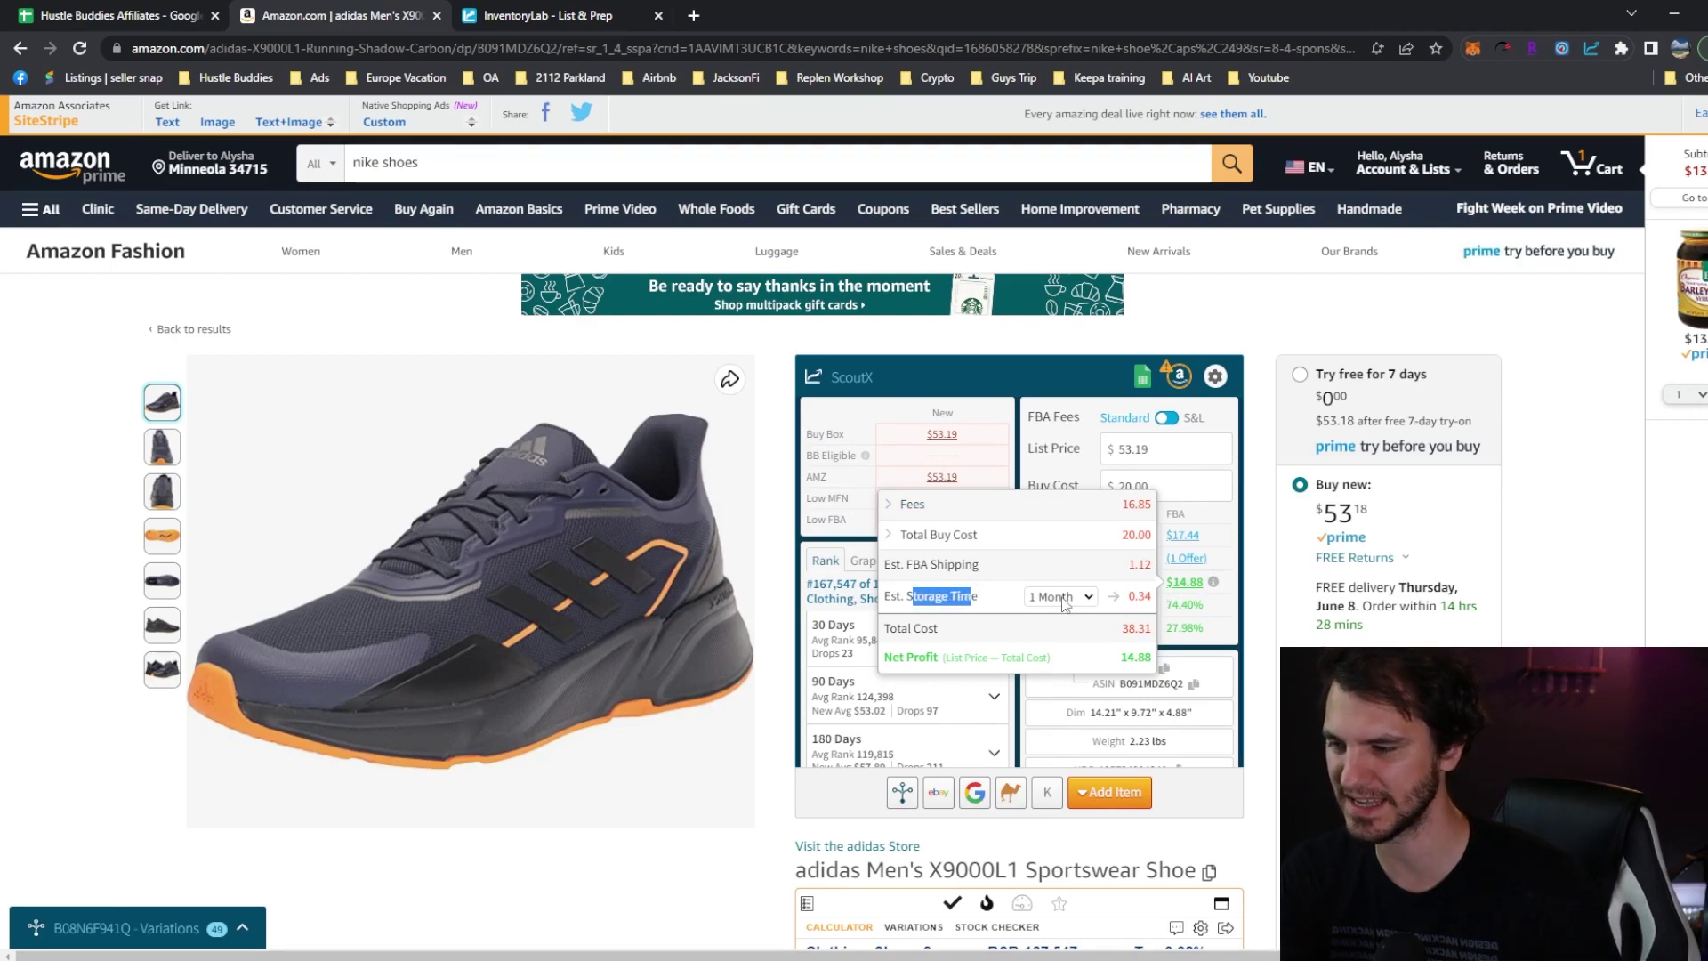
{"action": "left_click", "coordinate": [1065, 598]}
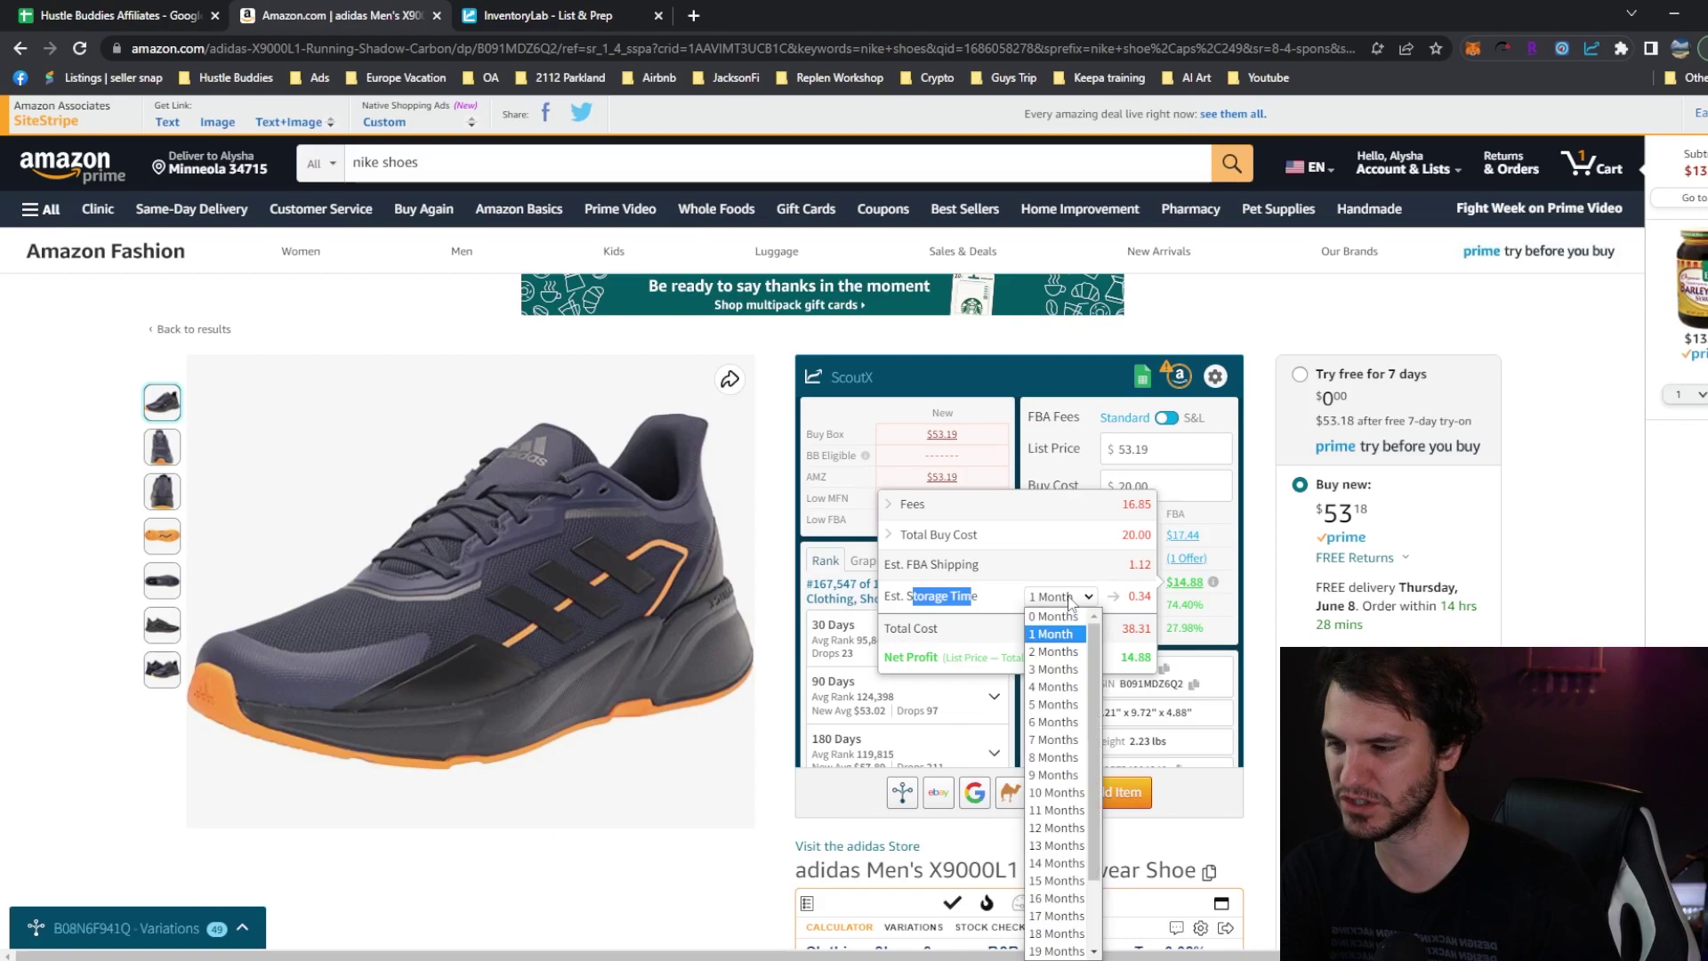
{"action": "left_click", "coordinate": [1041, 670]}
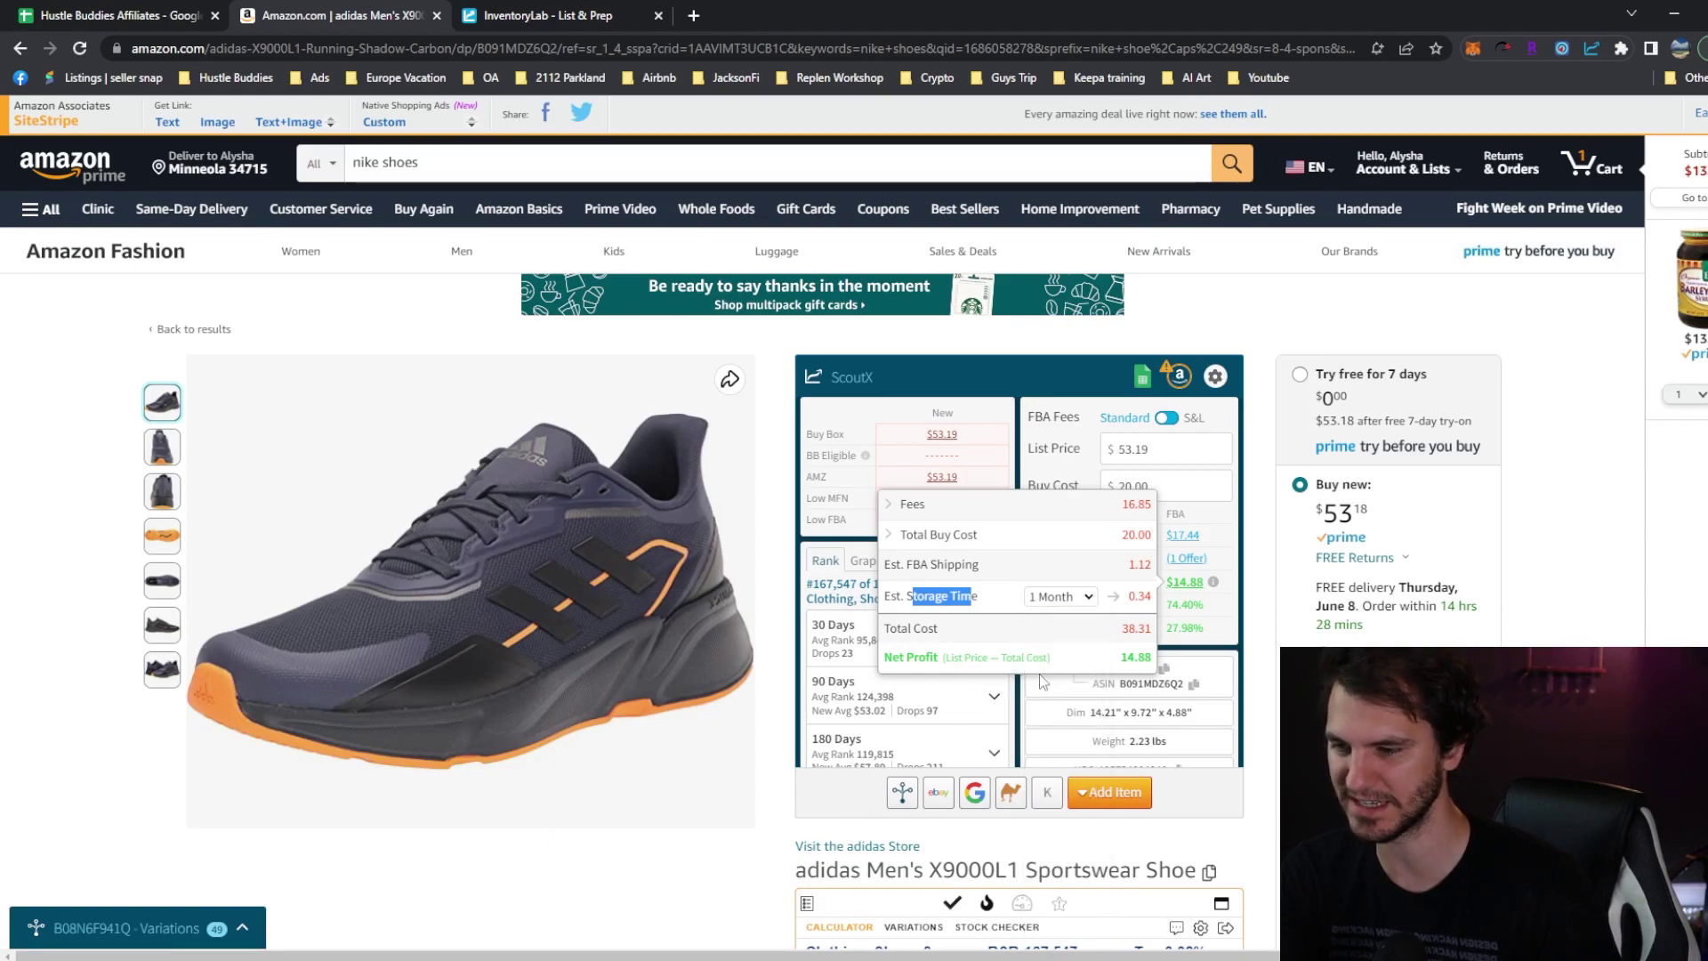
{"action": "left_click", "coordinate": [1252, 541]}
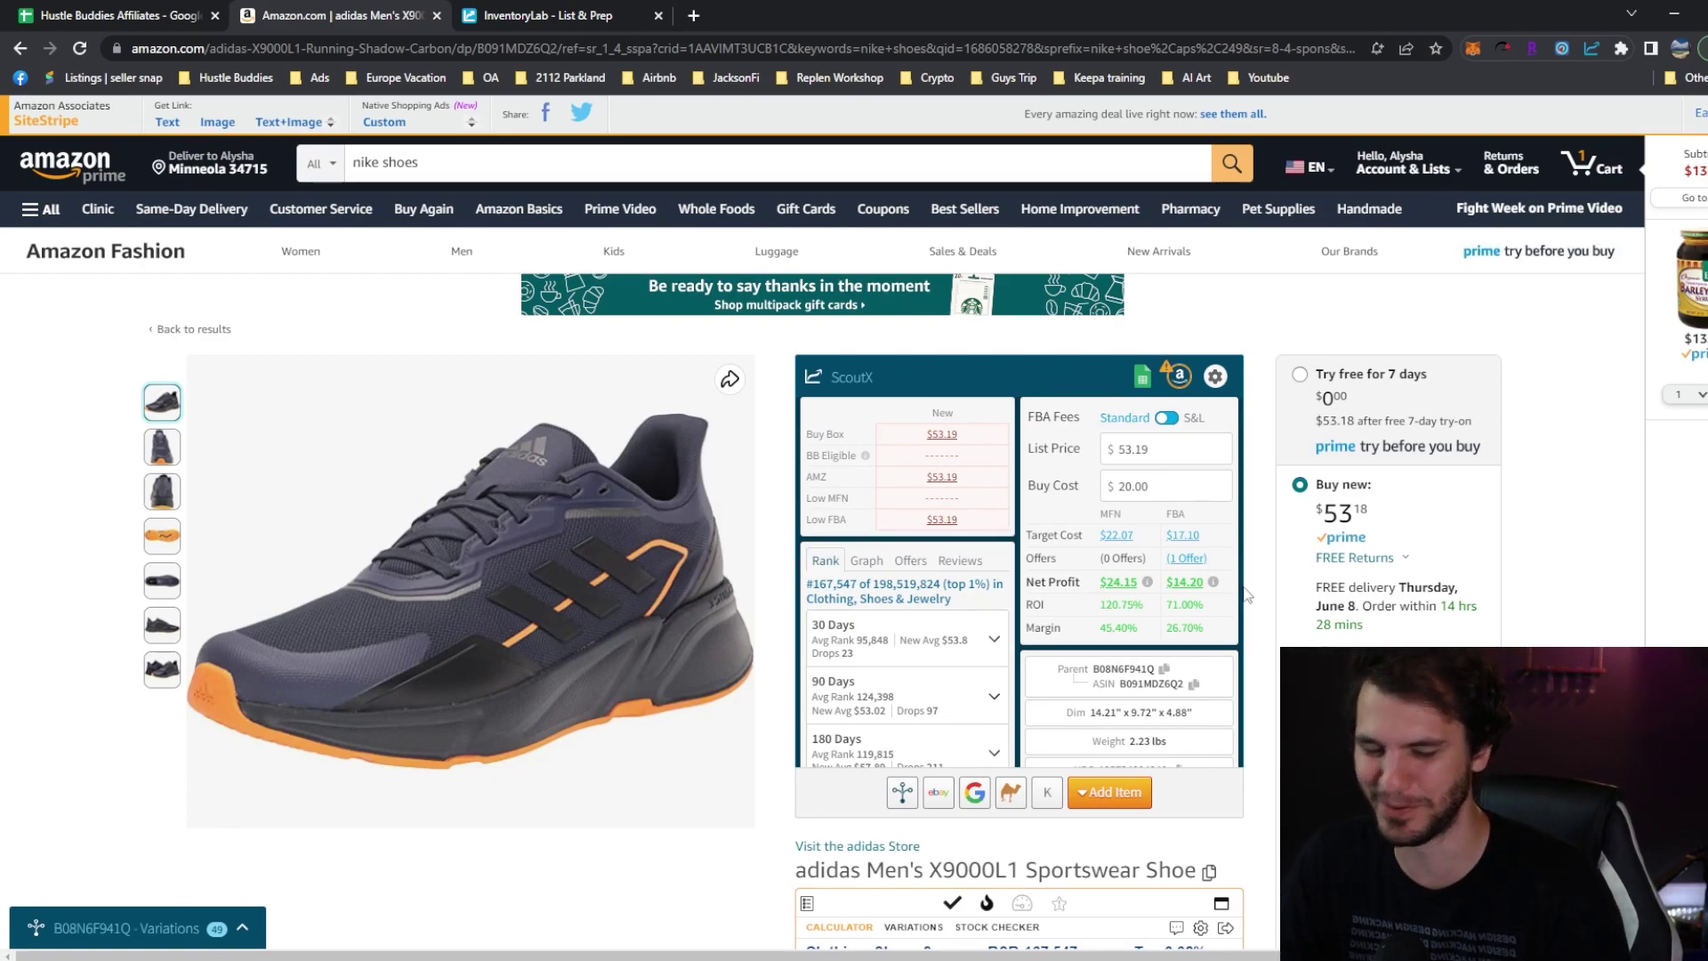
{"action": "scroll", "coordinate": [1247, 594], "scroll_direction": "down", "scroll_amount": 1}
Step: View the price history graph, then expand the 180 Days rank row (new average $57.89, 211 drops)
{"action": "scroll", "coordinate": [1241, 444], "scroll_direction": "up", "scroll_amount": 1}
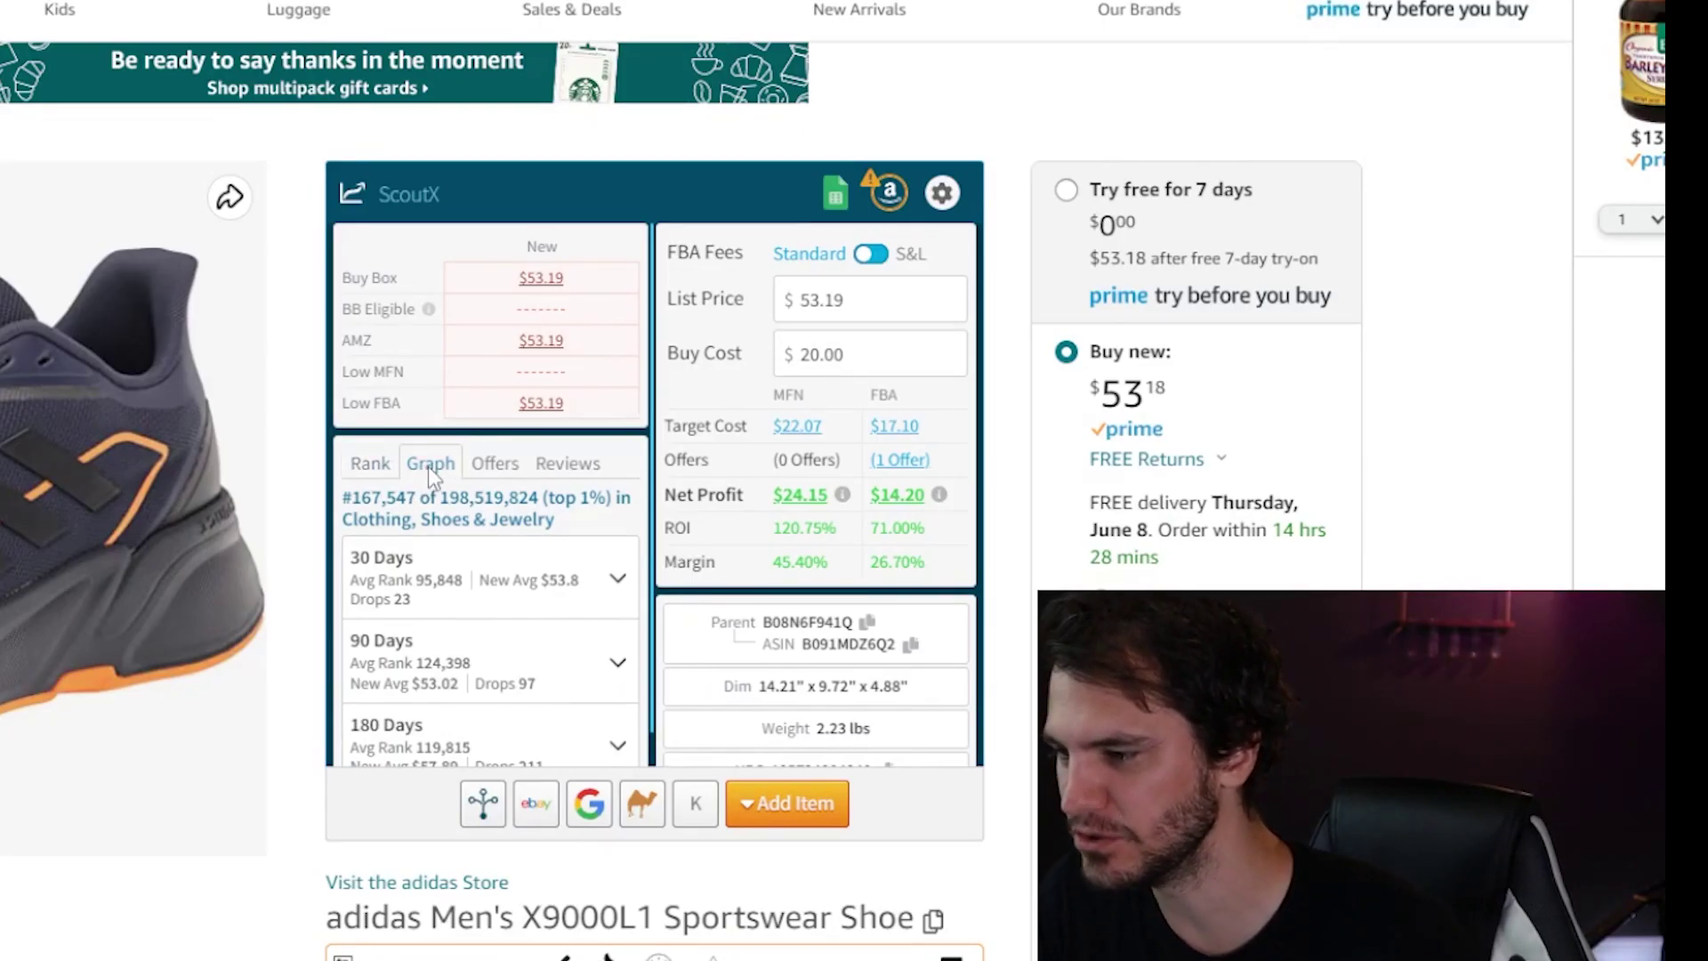
{"action": "left_click", "coordinate": [866, 560]}
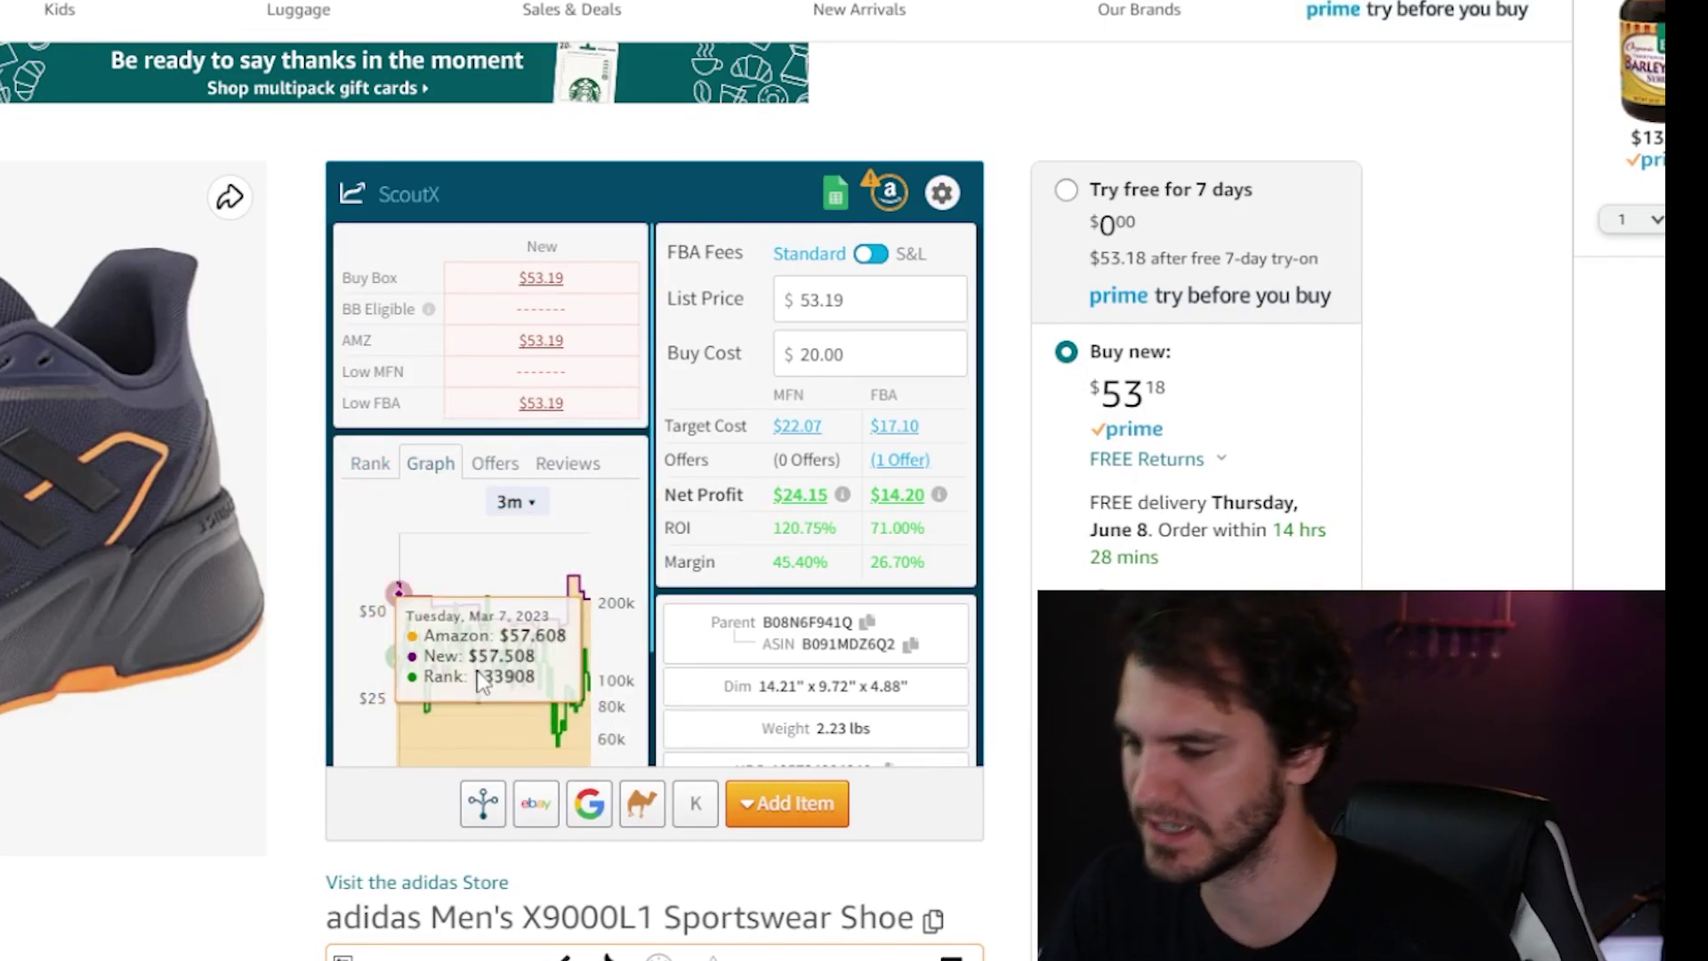
{"action": "left_click", "coordinate": [368, 463]}
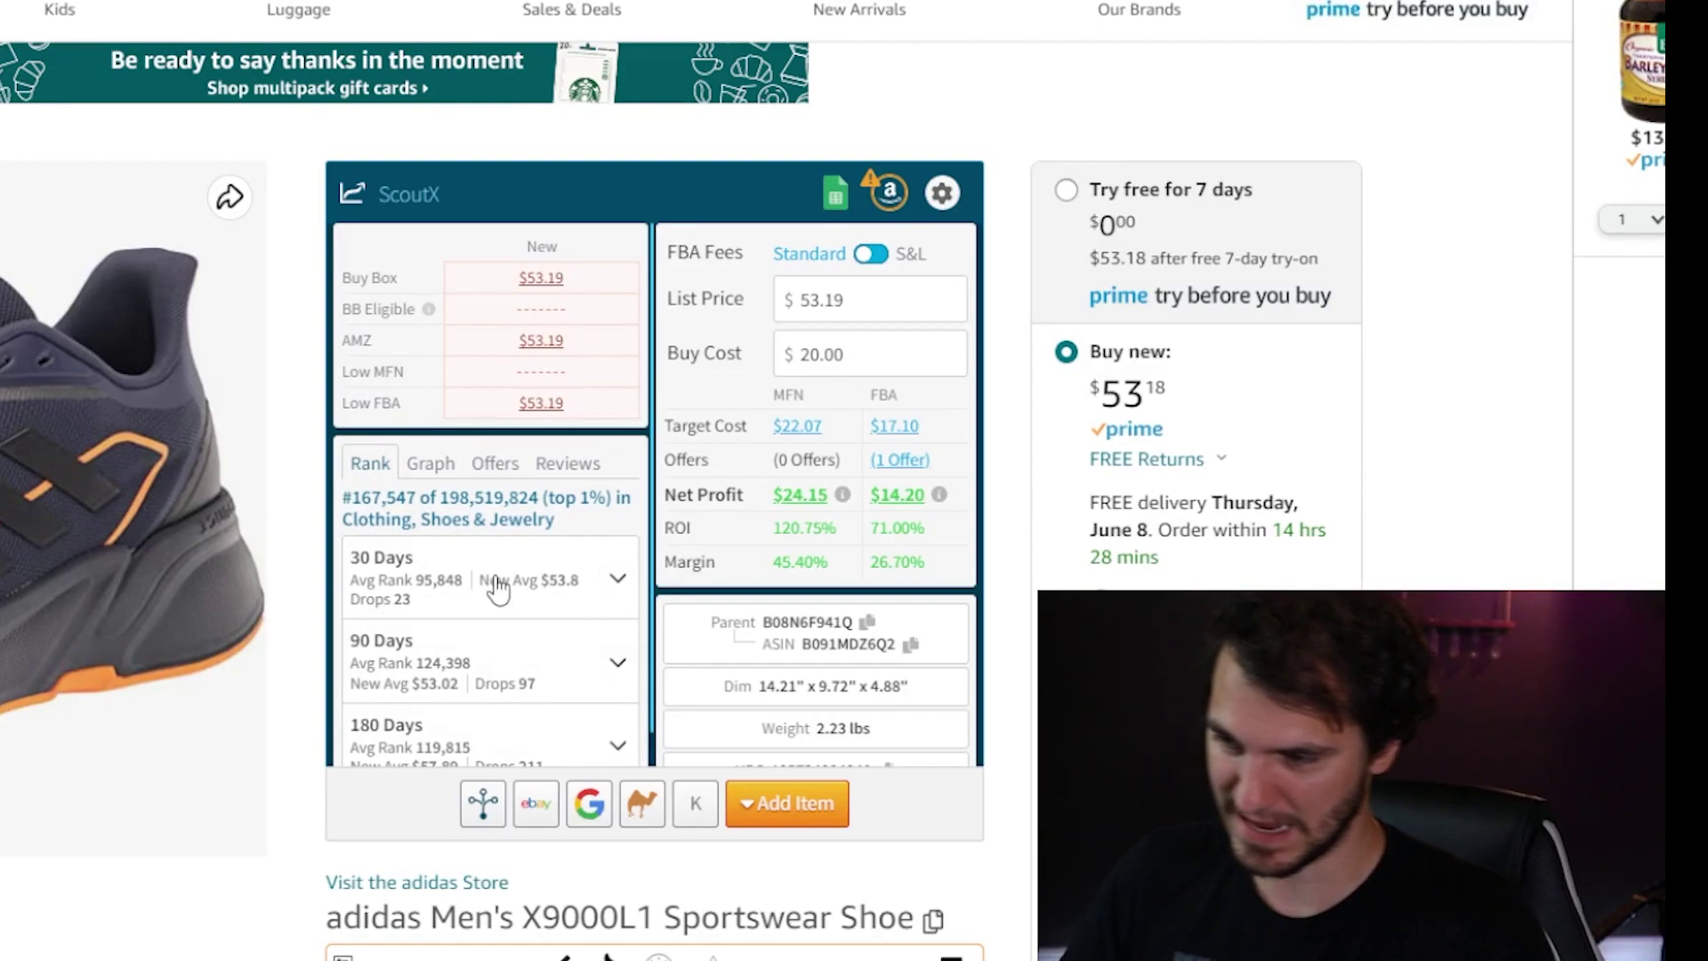
{"action": "scroll", "coordinate": [445, 622], "scroll_direction": "down", "scroll_amount": 1}
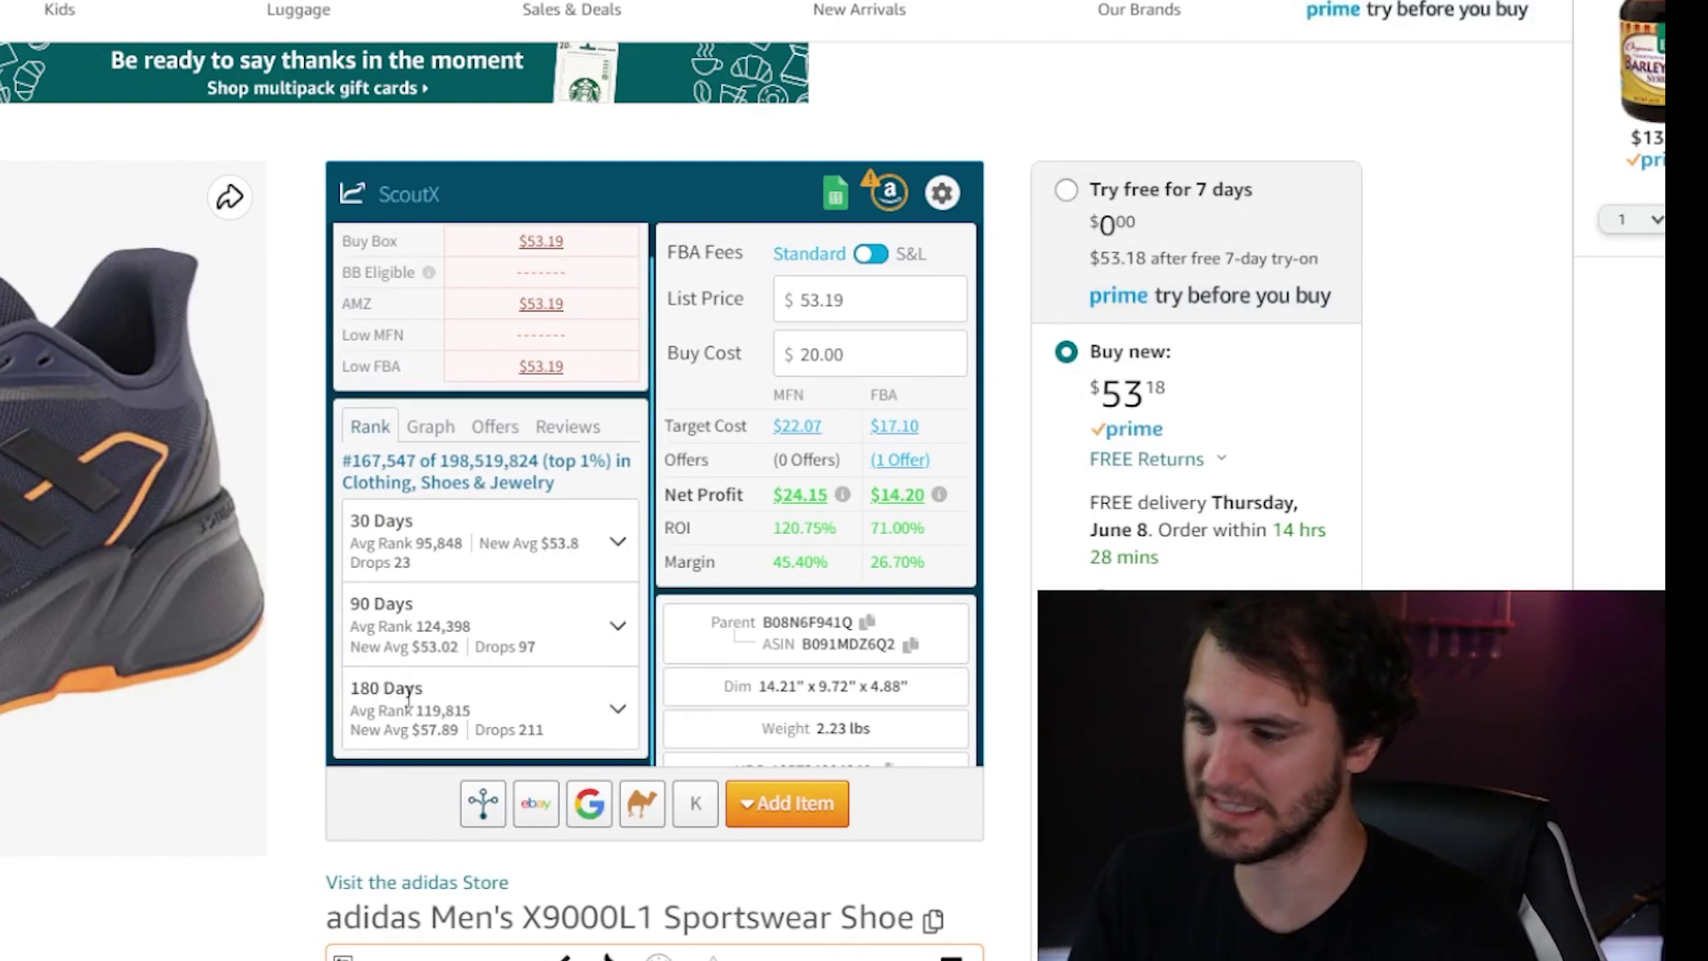
{"action": "left_click_drag", "start_coordinate": [438, 729], "coordinate": [412, 730]}
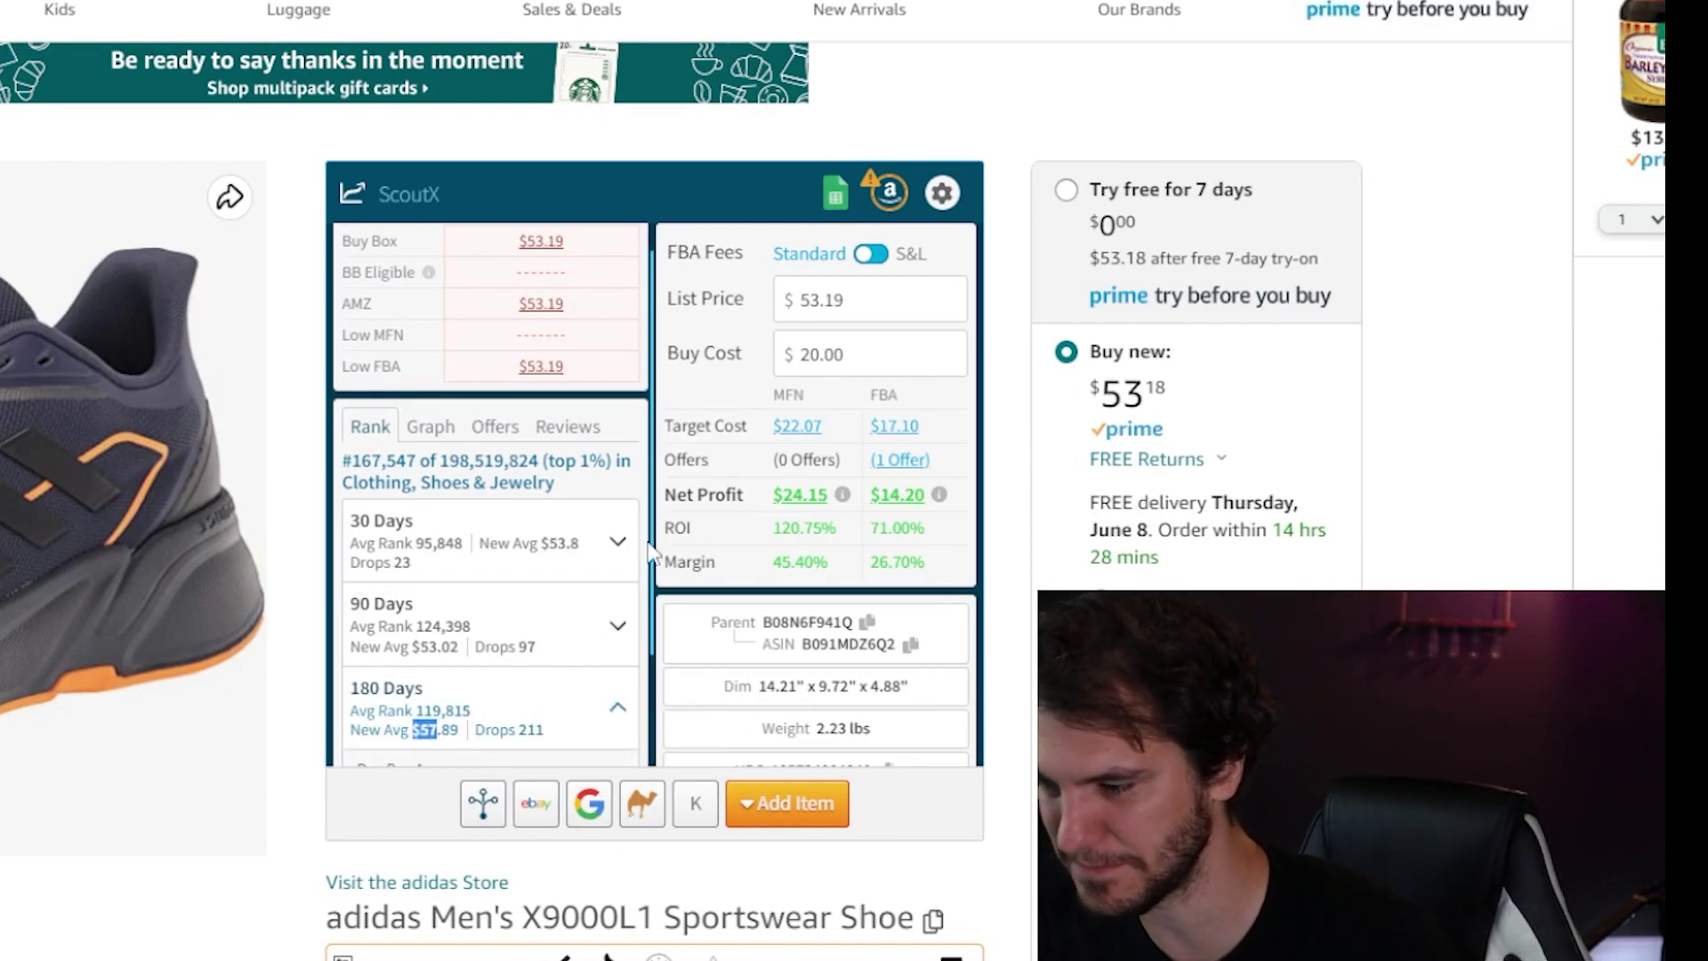
{"action": "left_click", "coordinate": [1005, 315]}
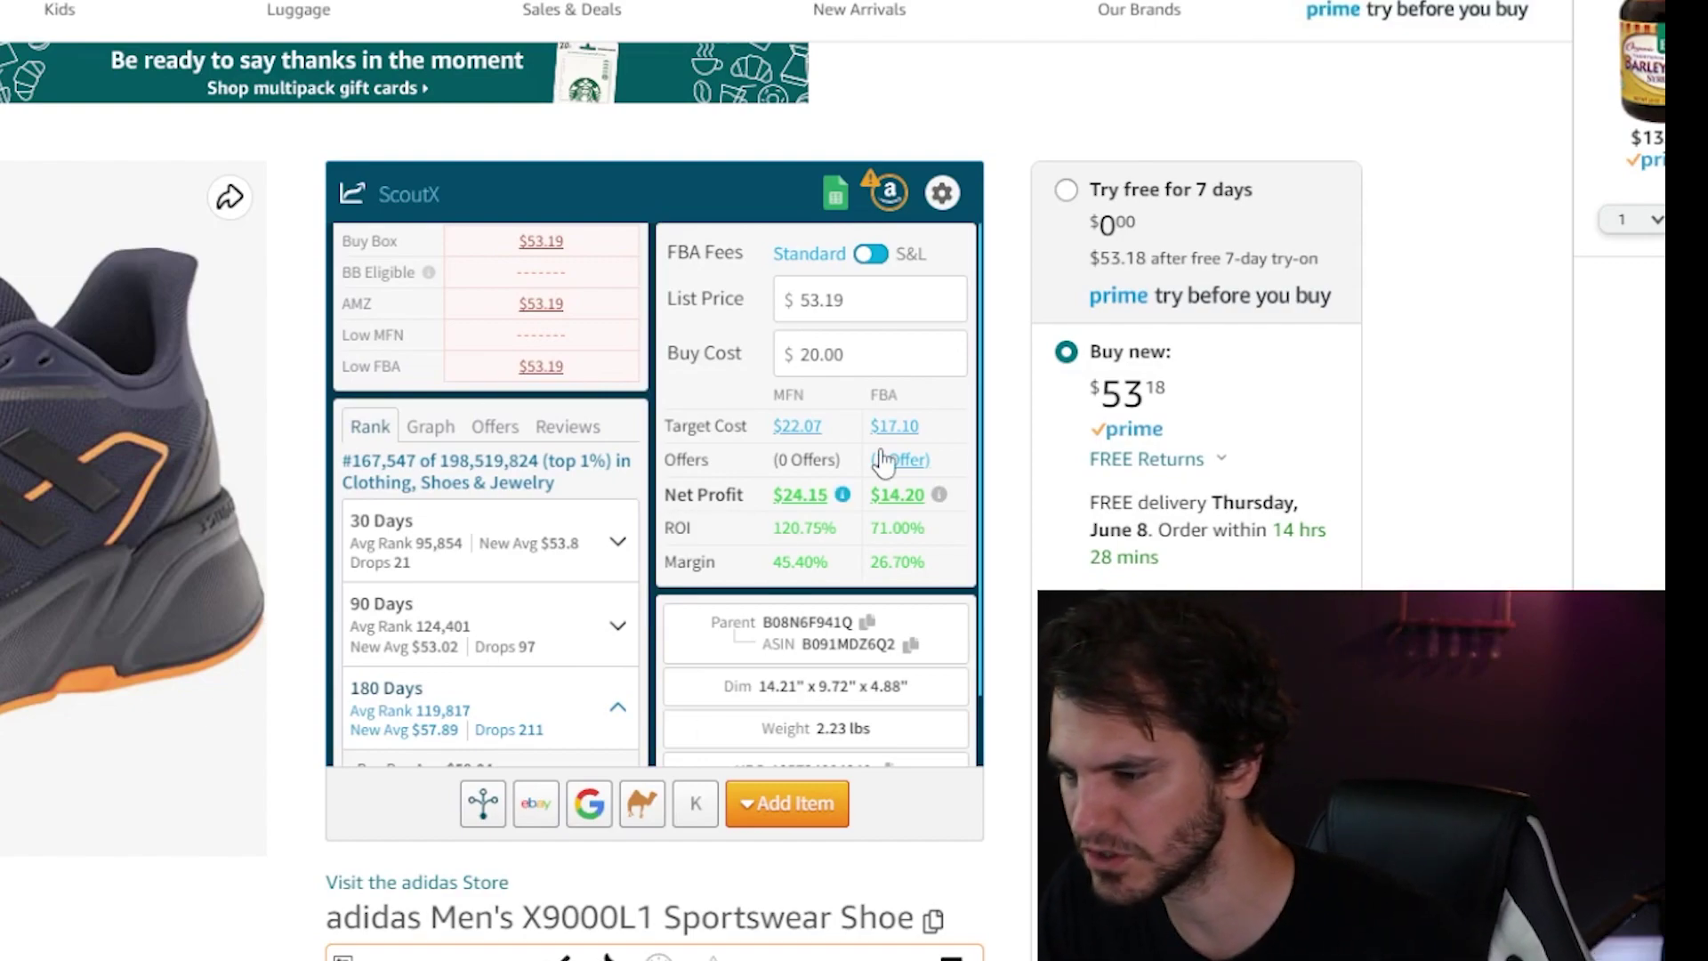
{"action": "scroll", "coordinate": [752, 498], "scroll_direction": "down", "scroll_amount": 2}
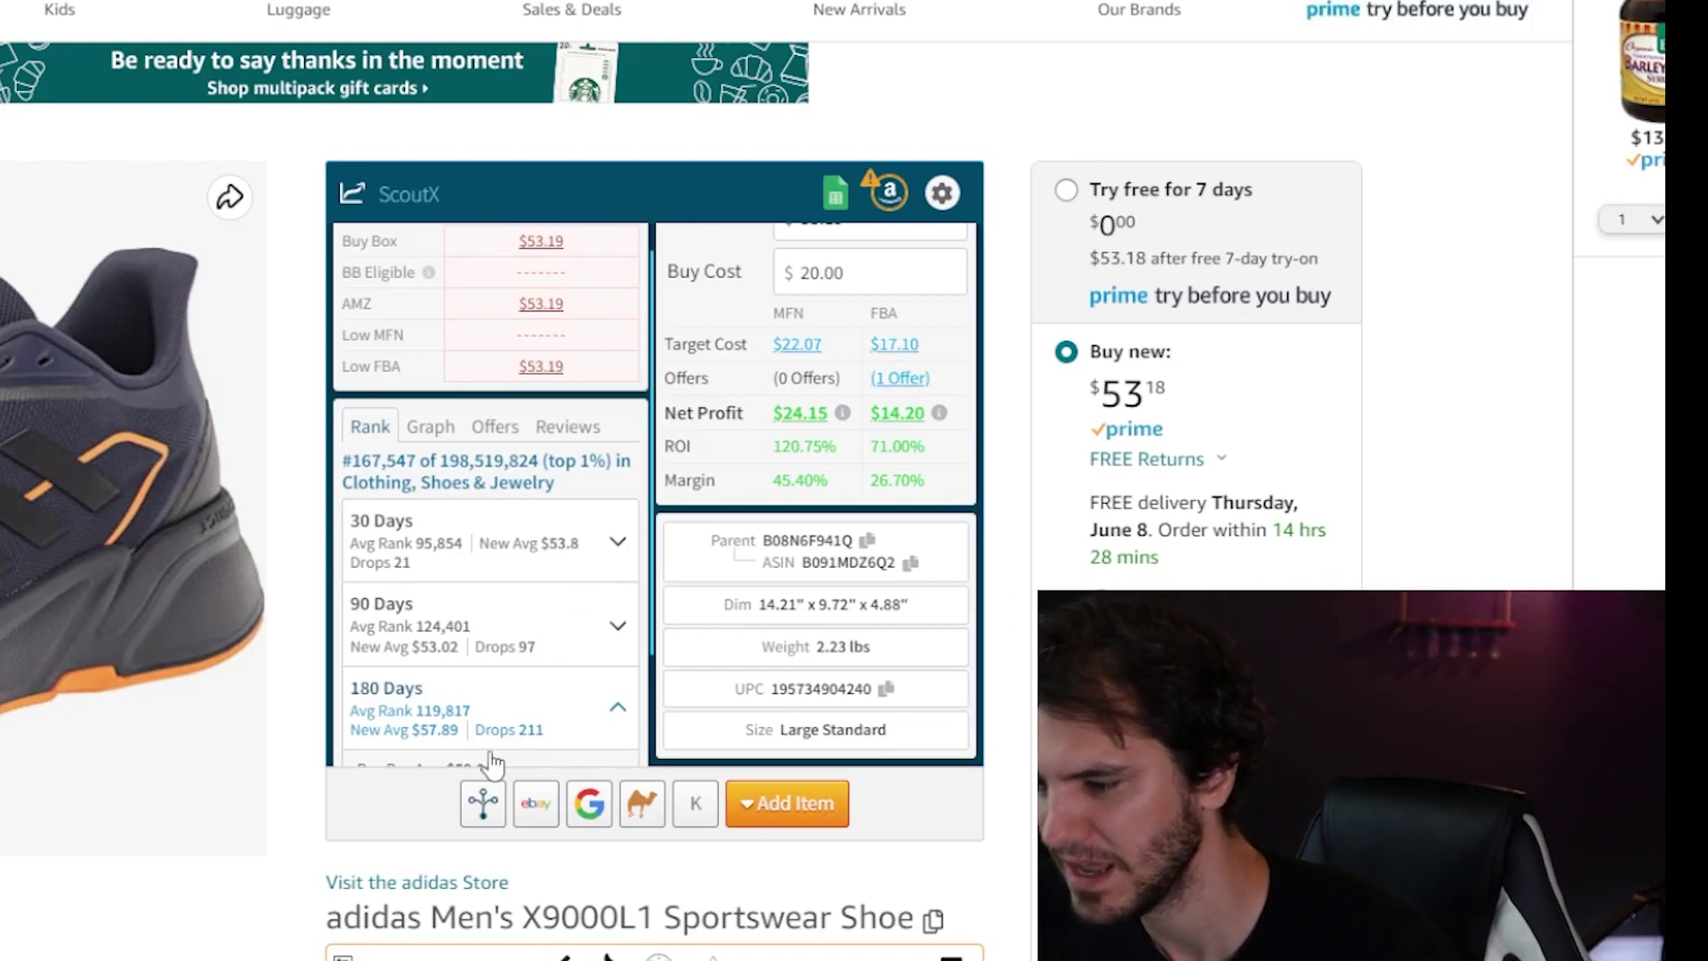
Step: Open the shoe's variations table and highlight the most-reviewed sizes, 10.5 and 9.5
{"action": "left_click", "coordinate": [483, 803]}
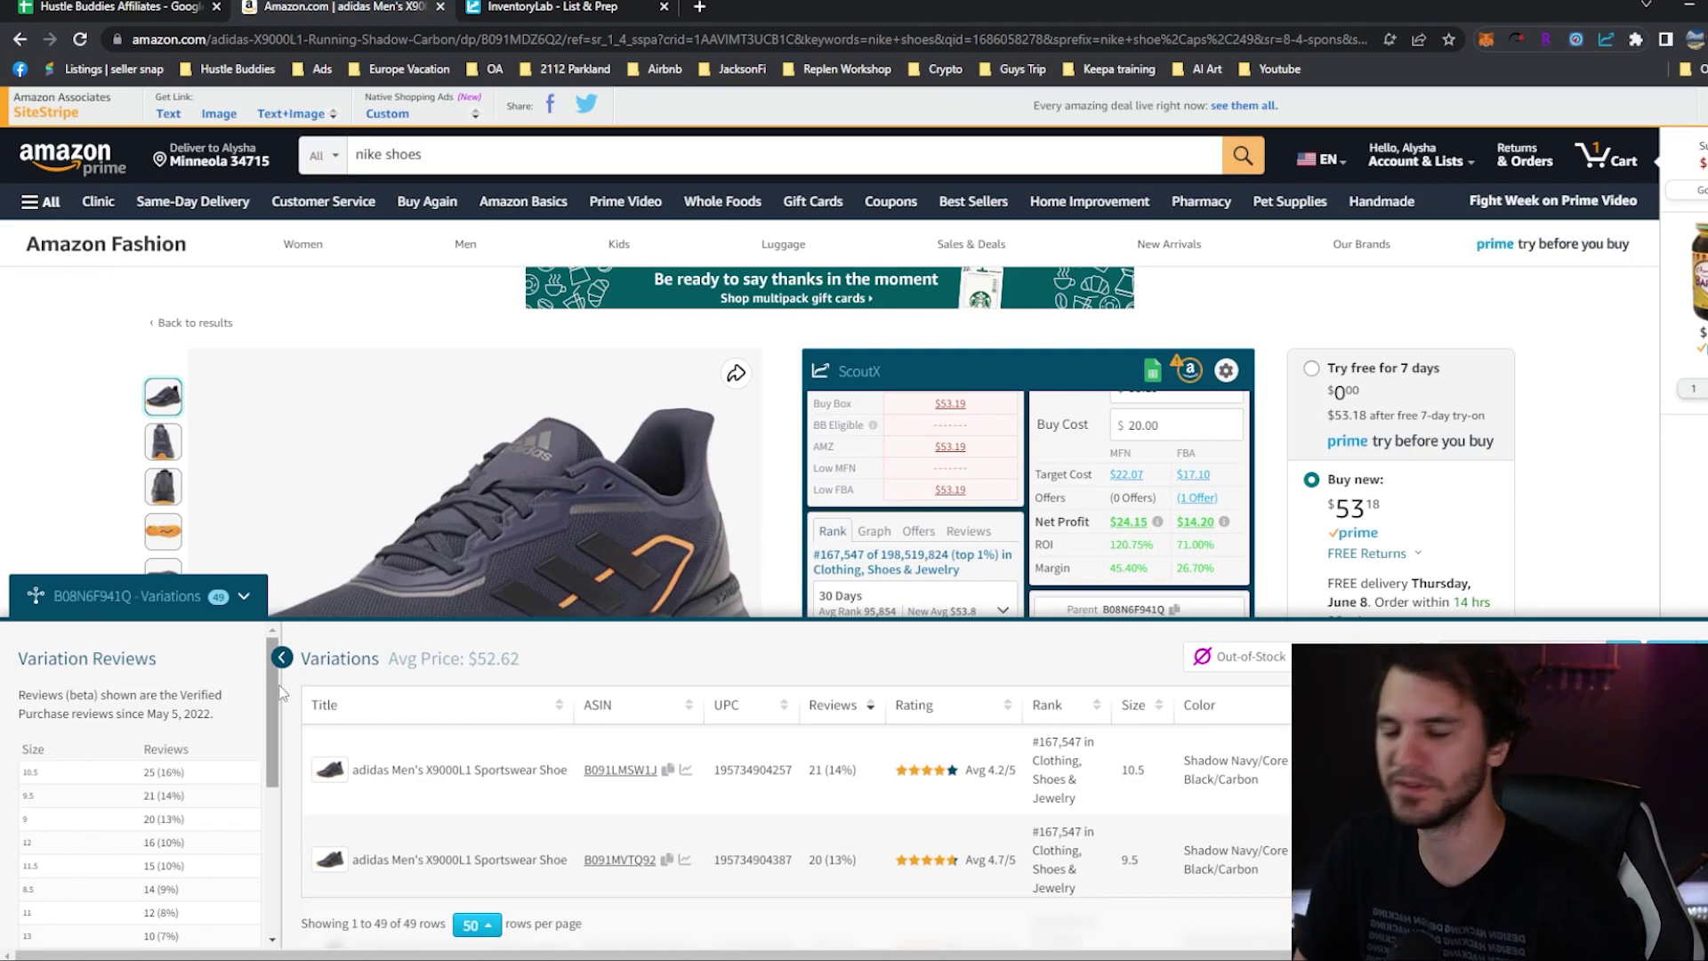
{"action": "left_click_drag", "start_coordinate": [270, 692], "coordinate": [268, 678]}
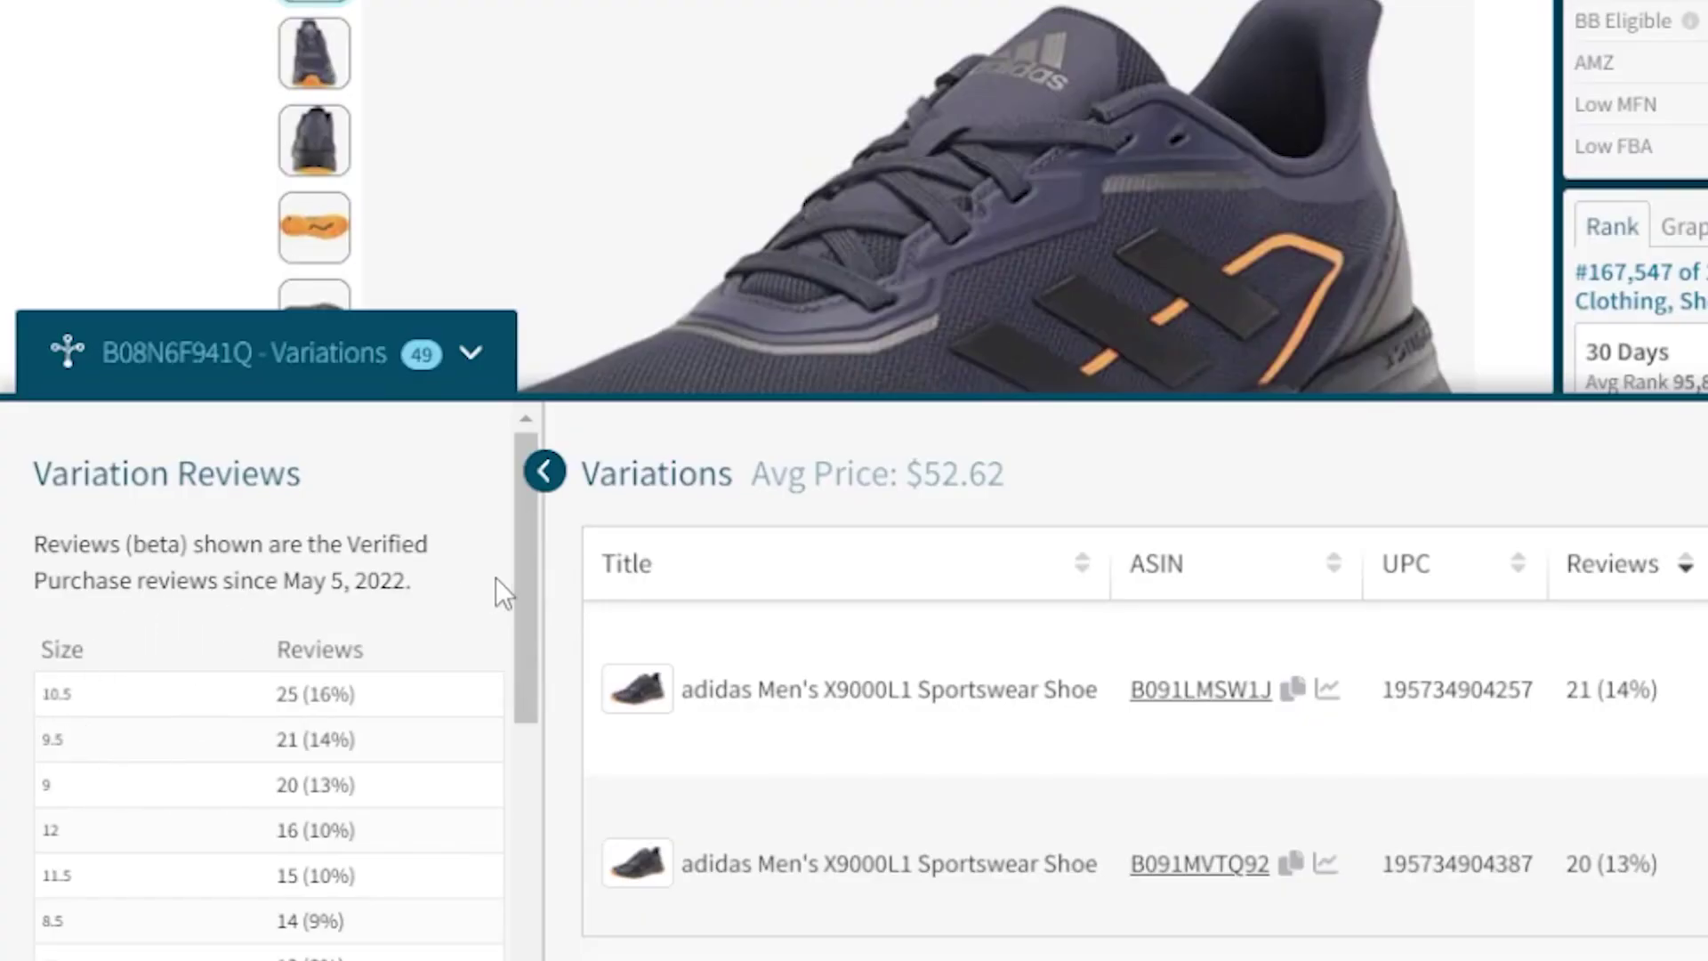
{"action": "left_click_drag", "start_coordinate": [526, 558], "coordinate": [530, 601]}
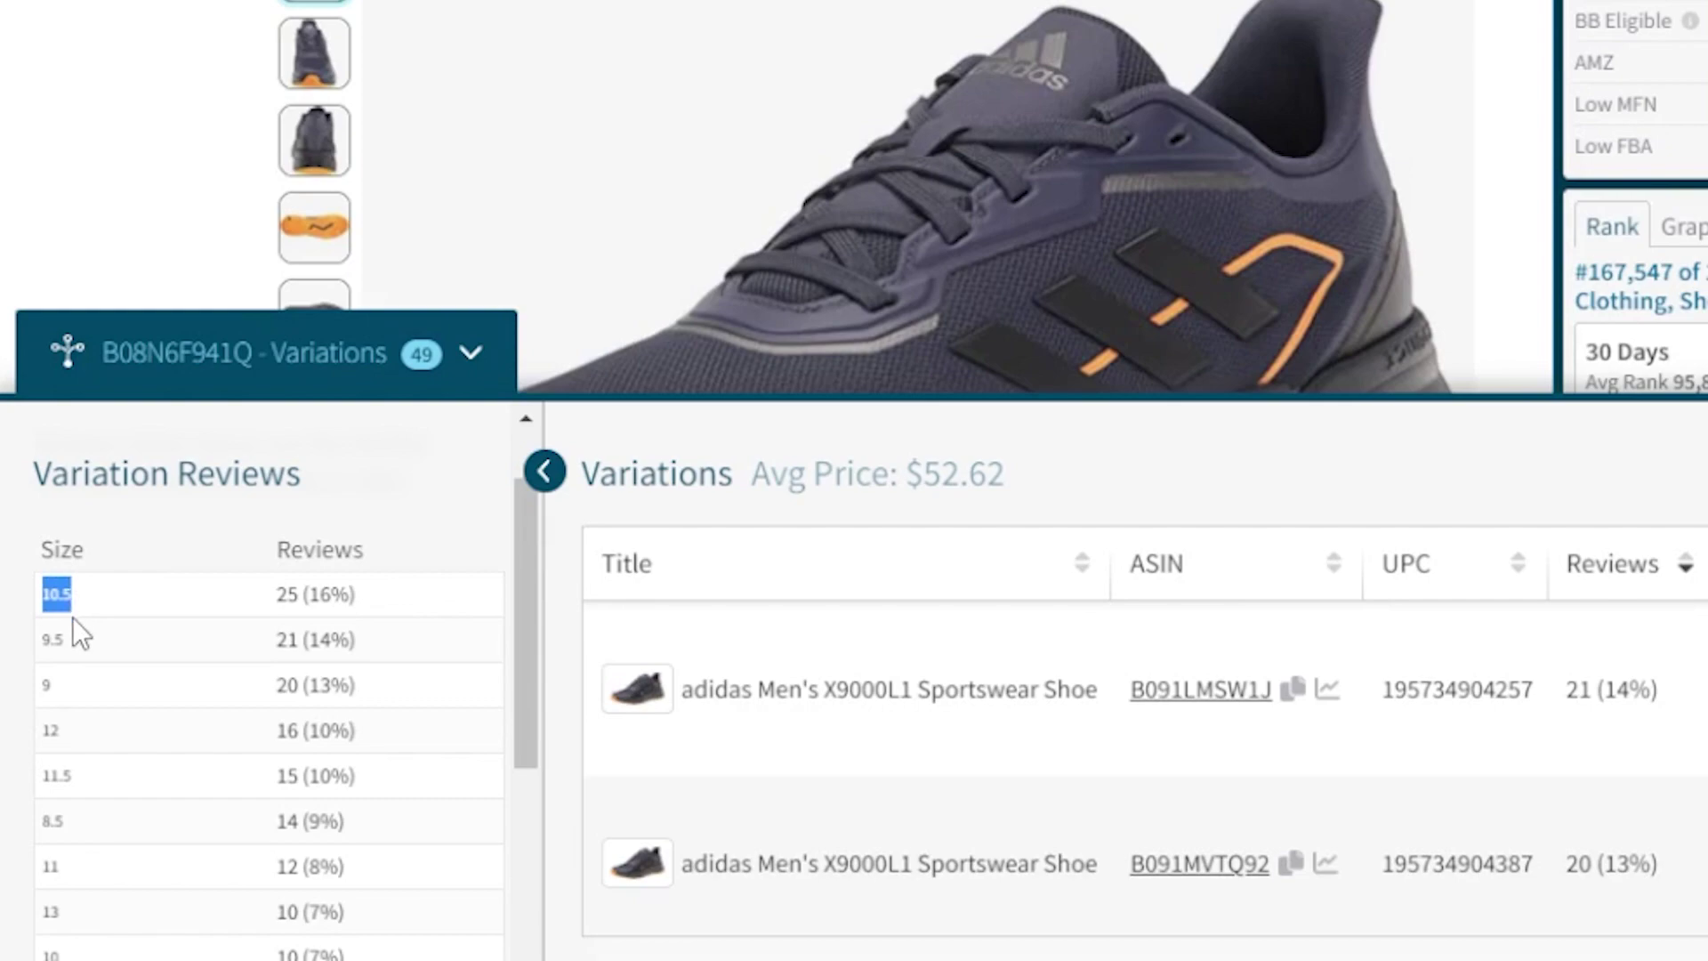
{"action": "left_click_drag", "start_coordinate": [77, 643], "coordinate": [71, 642]}
{"action": "left_click_drag", "start_coordinate": [431, 665], "coordinate": [84, 573]}
{"action": "left_click_drag", "start_coordinate": [535, 628], "coordinate": [549, 798]}
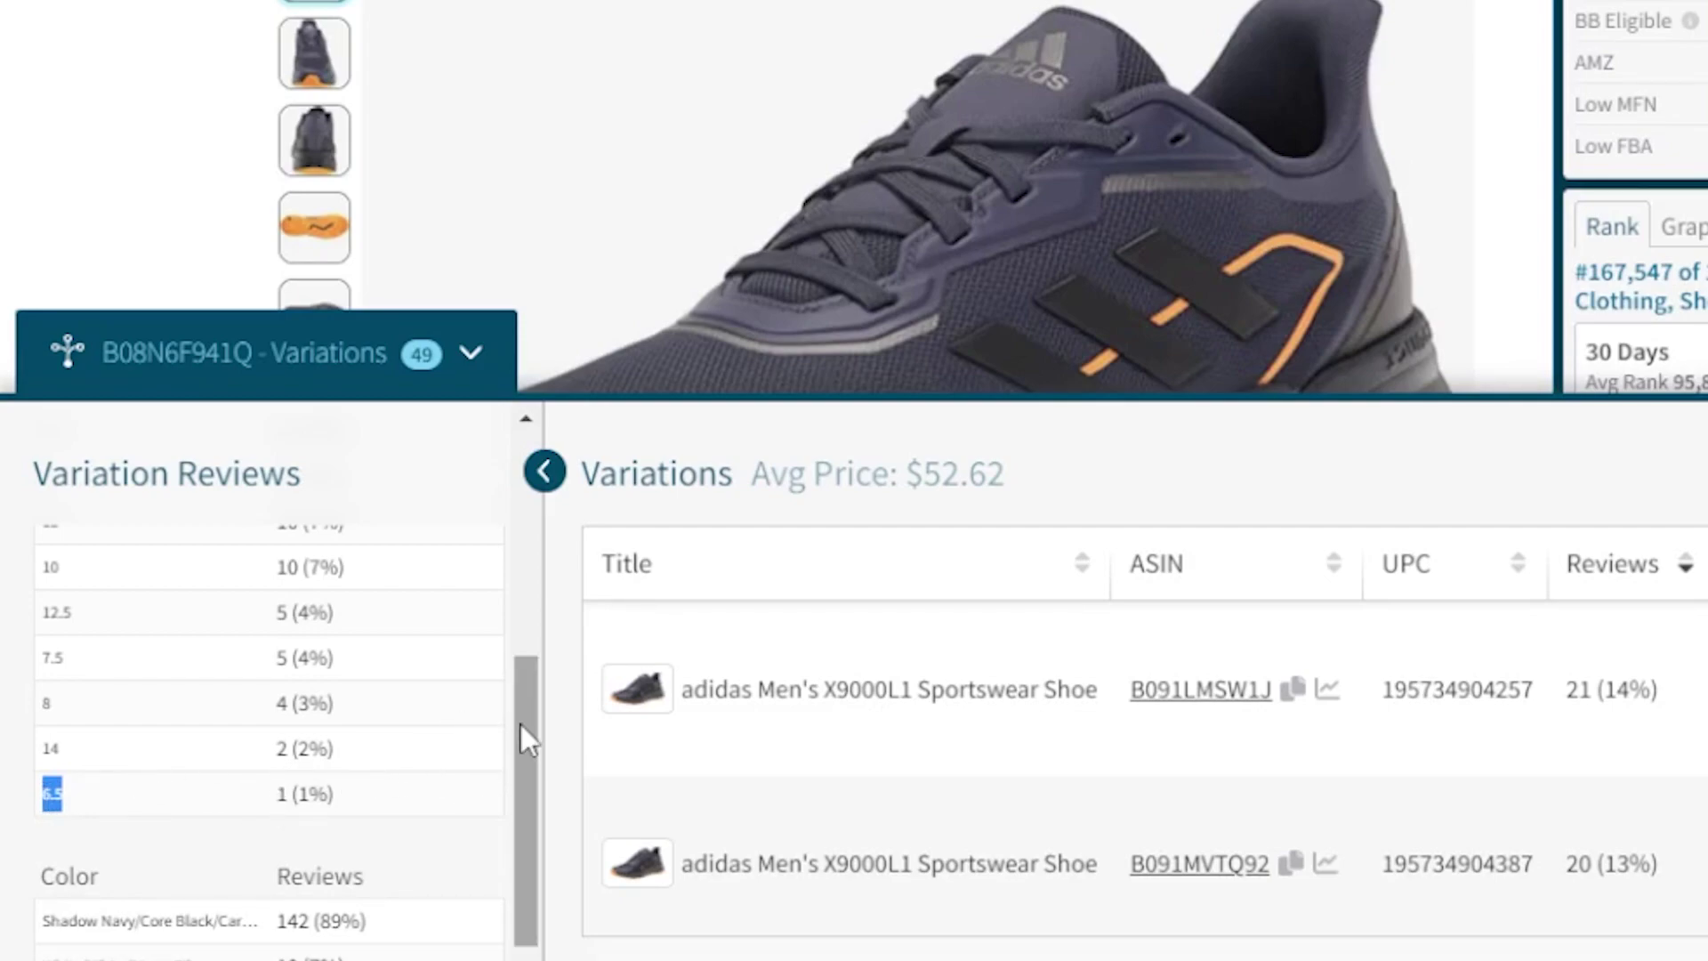
{"action": "left_click_drag", "start_coordinate": [521, 724], "coordinate": [510, 862]}
{"action": "left_click", "coordinate": [142, 804]}
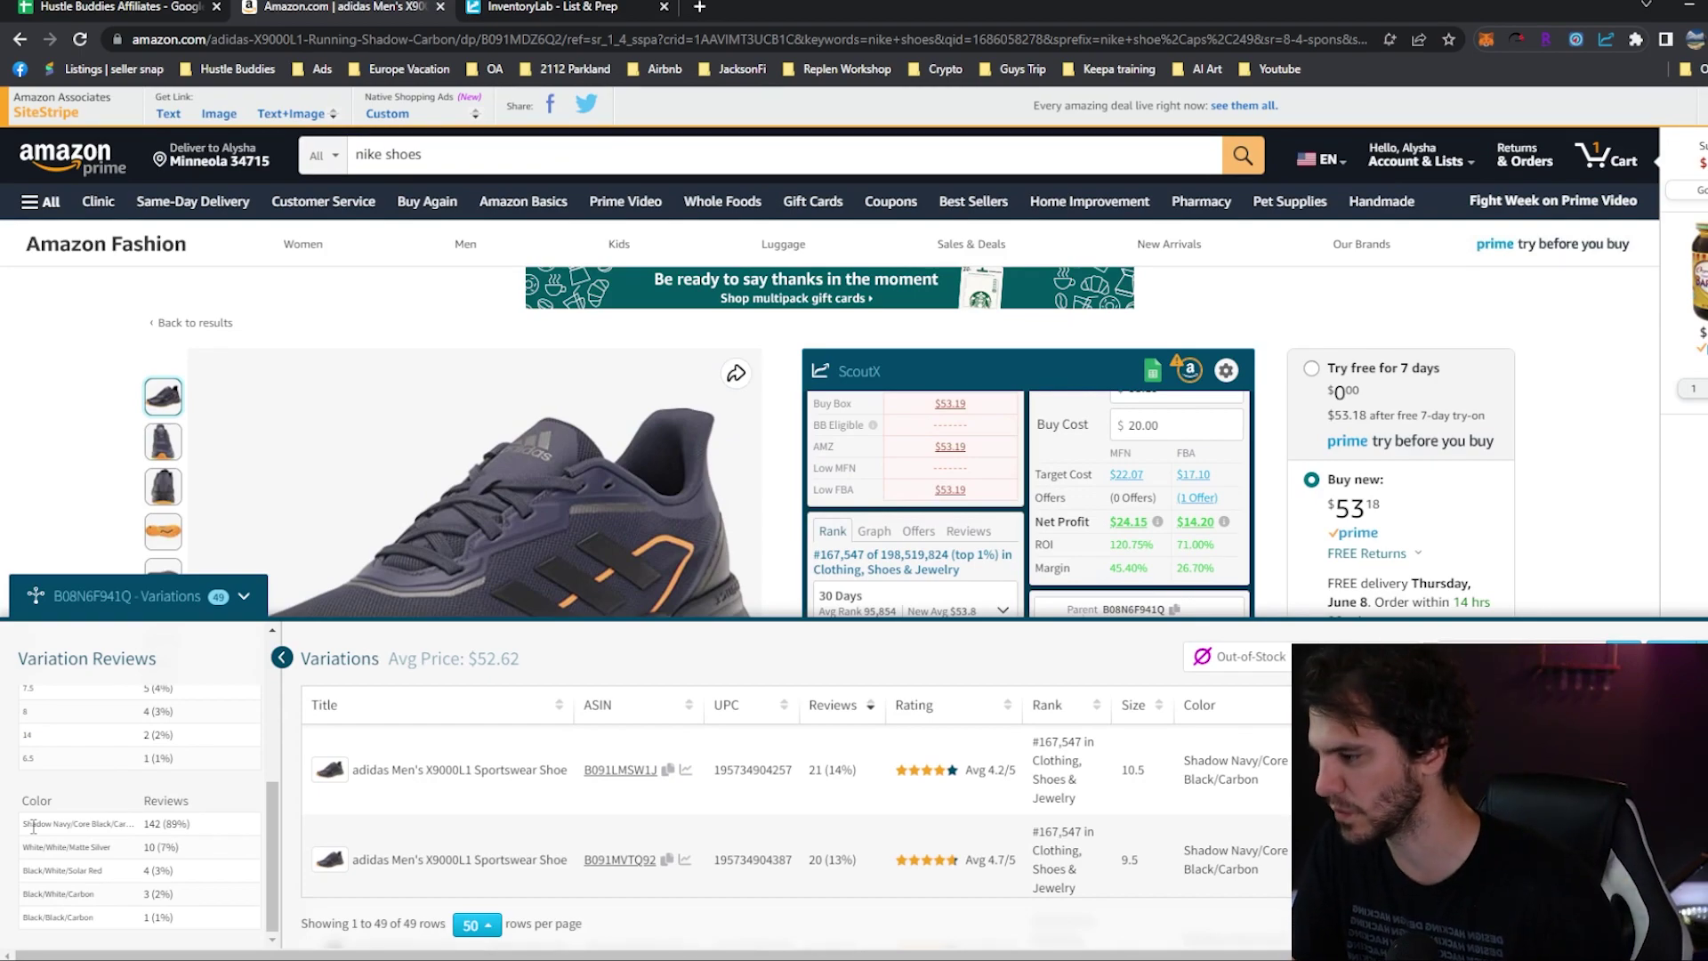
Step: Highlight the most and least popular colour variants and the 6.5 size, then collapse the variations
{"action": "left_click_drag", "start_coordinate": [274, 817], "coordinate": [279, 656]}
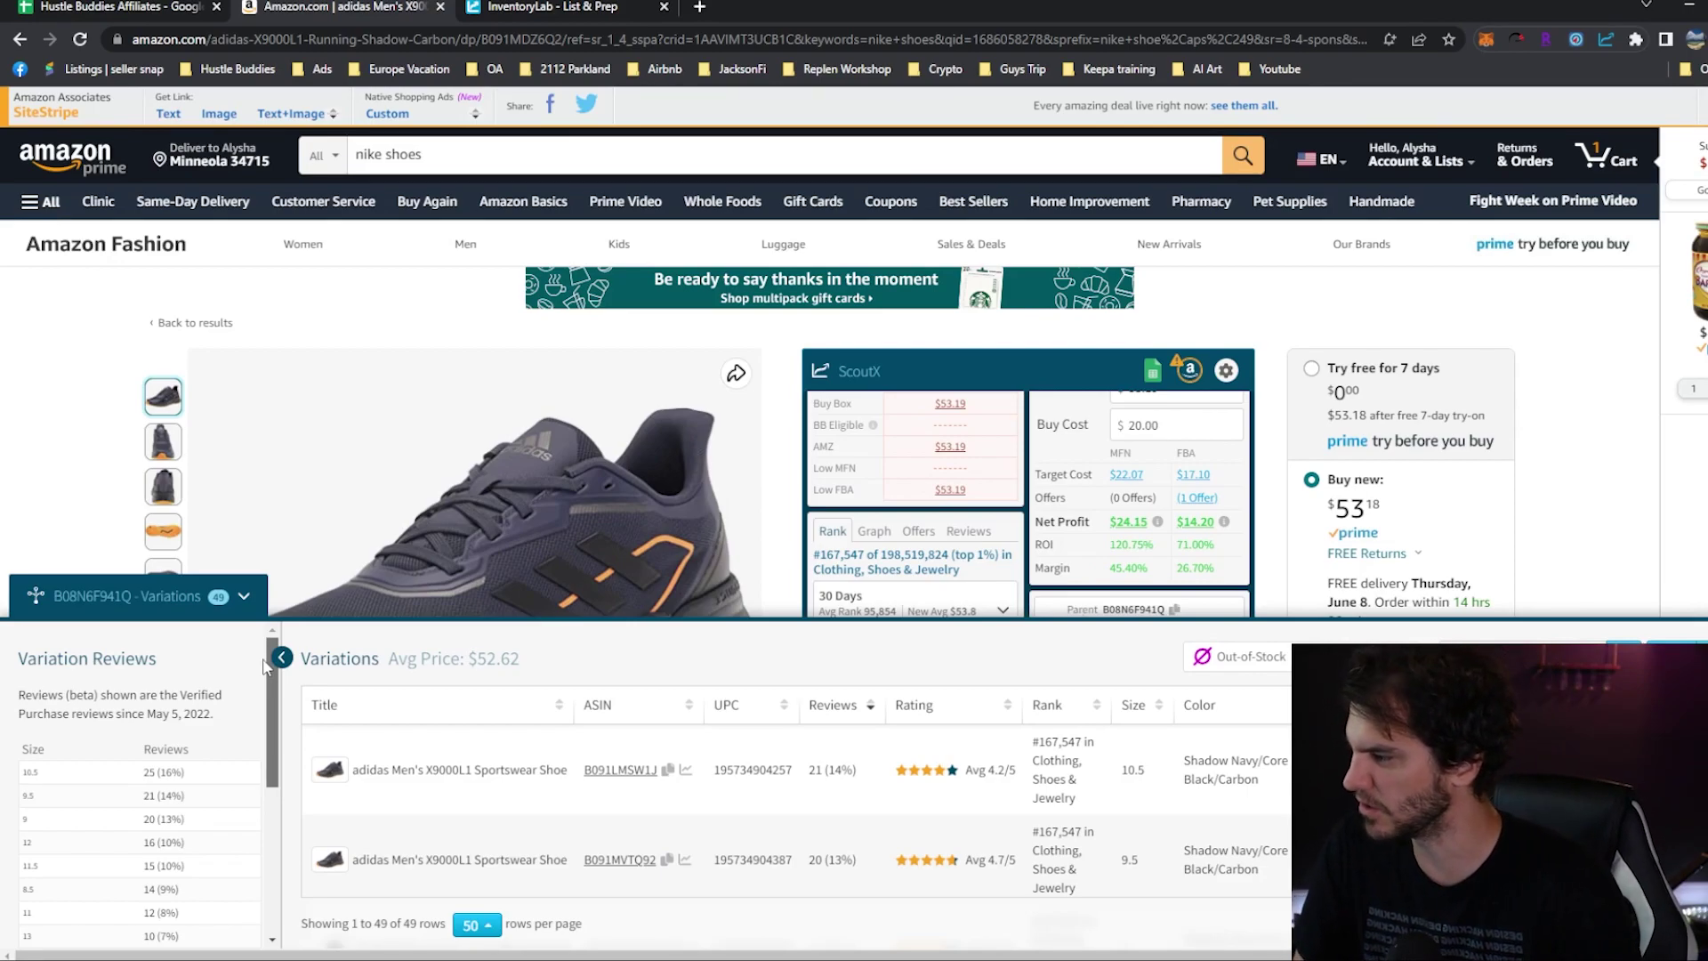
{"action": "left_click_drag", "start_coordinate": [269, 667], "coordinate": [272, 836]}
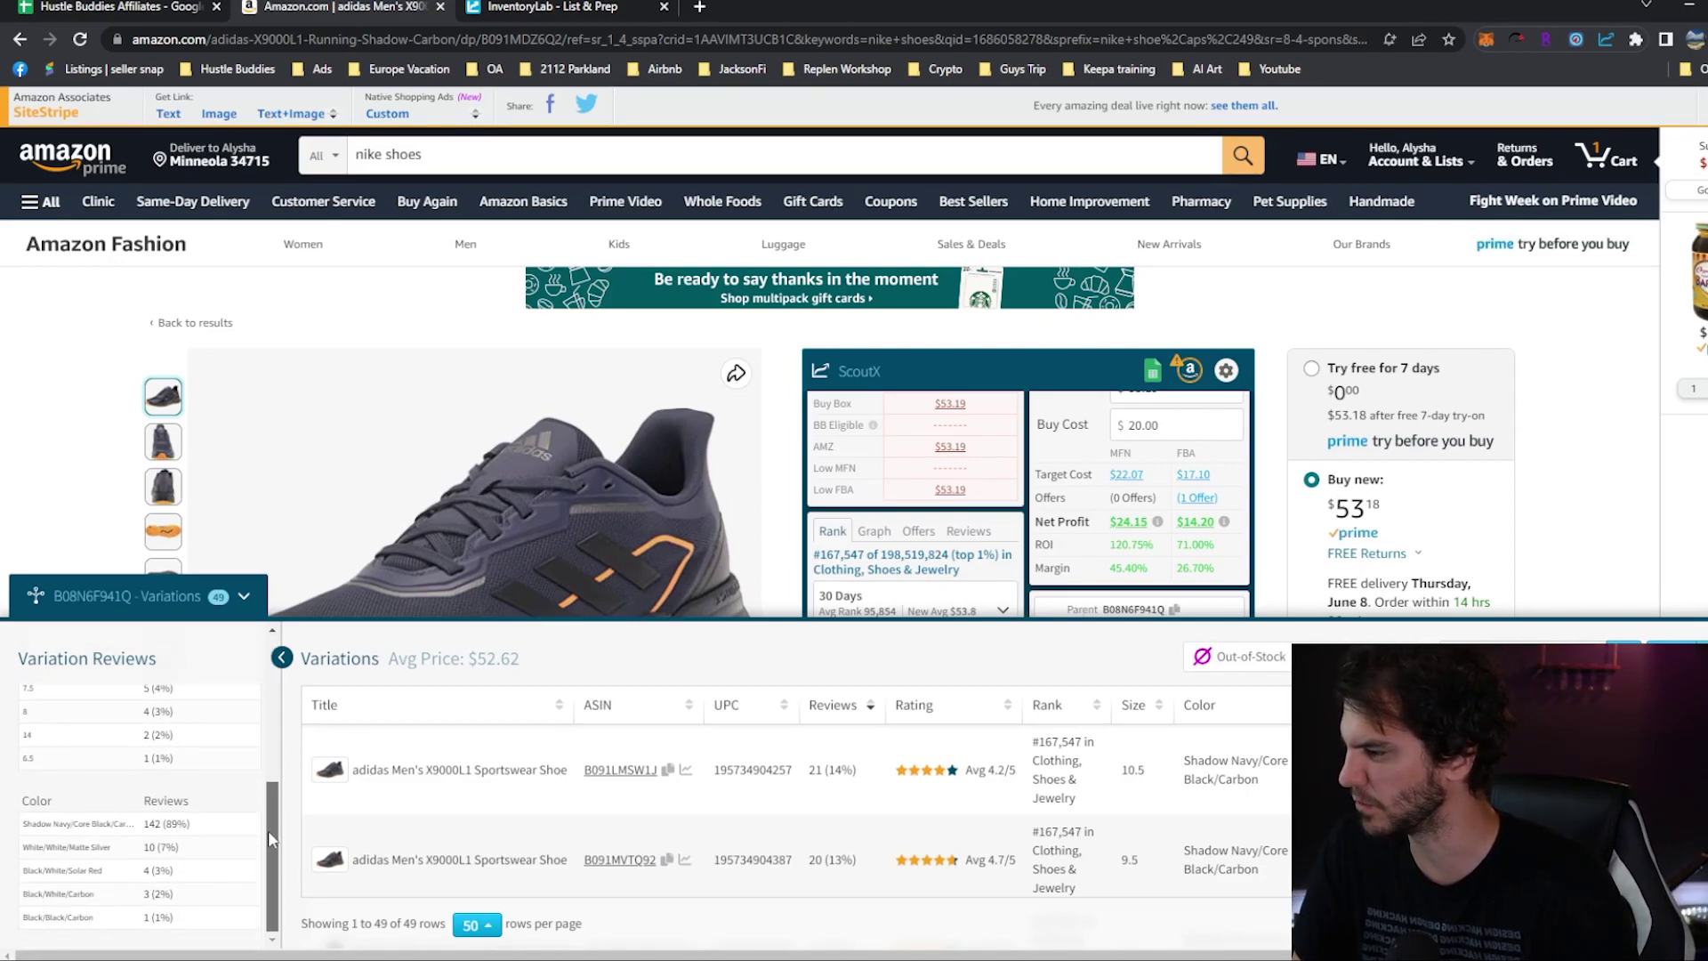
{"action": "left_click_drag", "start_coordinate": [24, 827], "coordinate": [114, 852]}
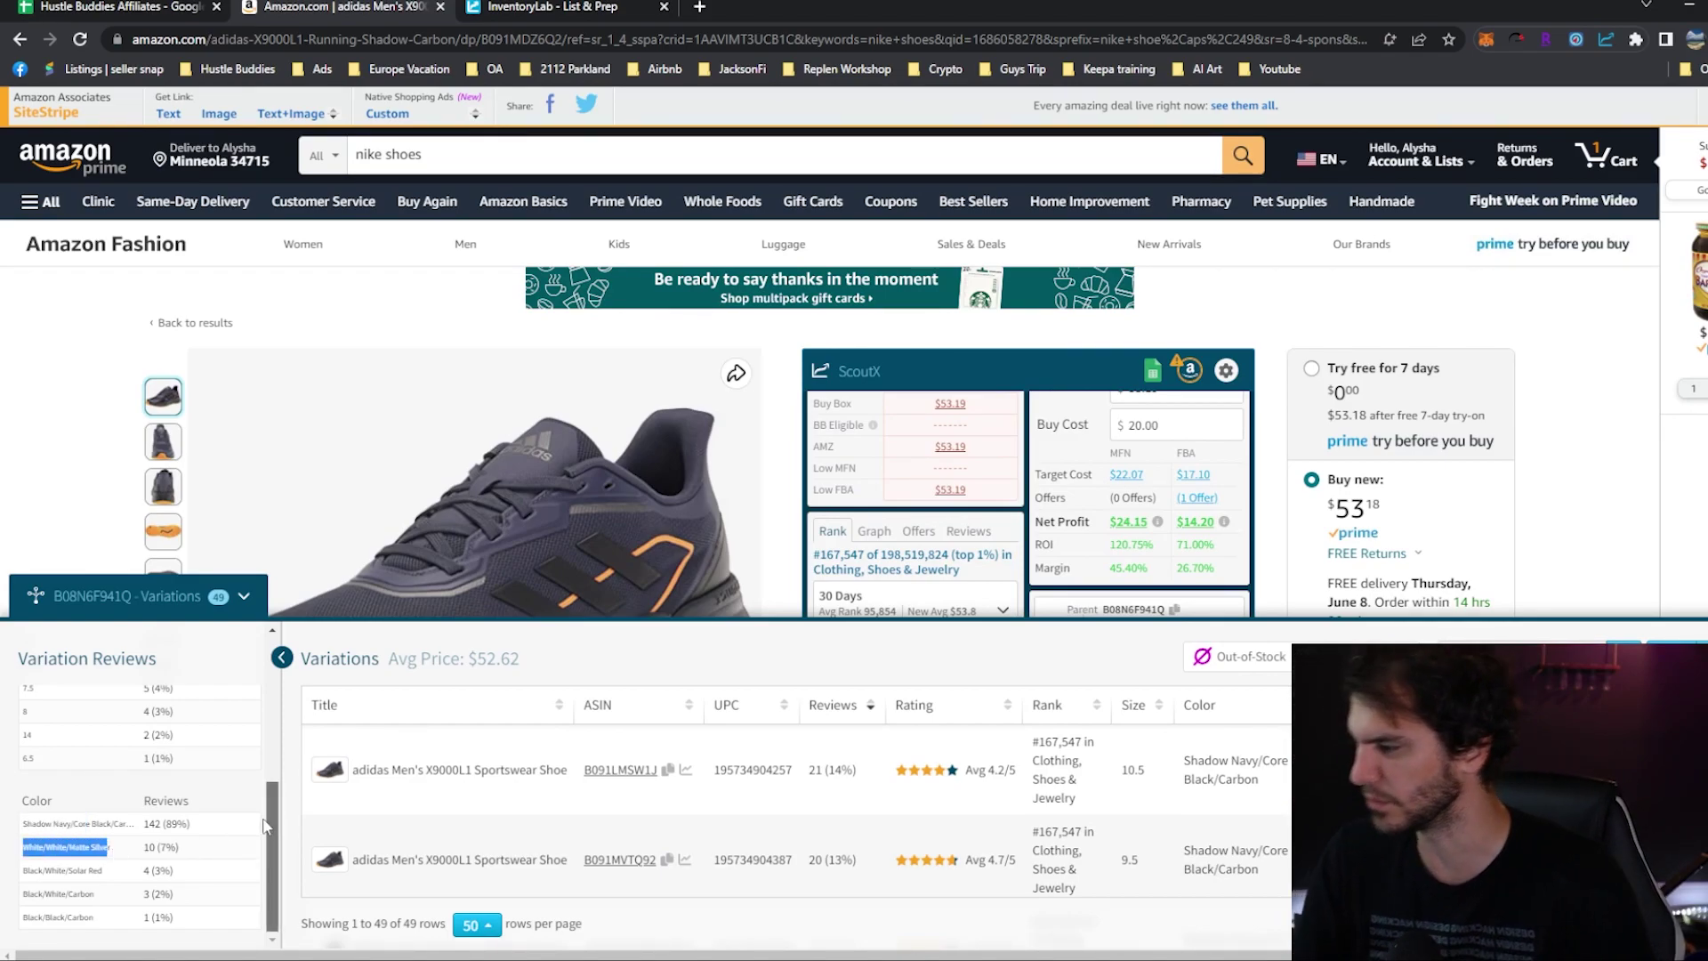
{"action": "left_click_drag", "start_coordinate": [25, 922], "coordinate": [92, 918]}
{"action": "double_click", "coordinate": [28, 758]}
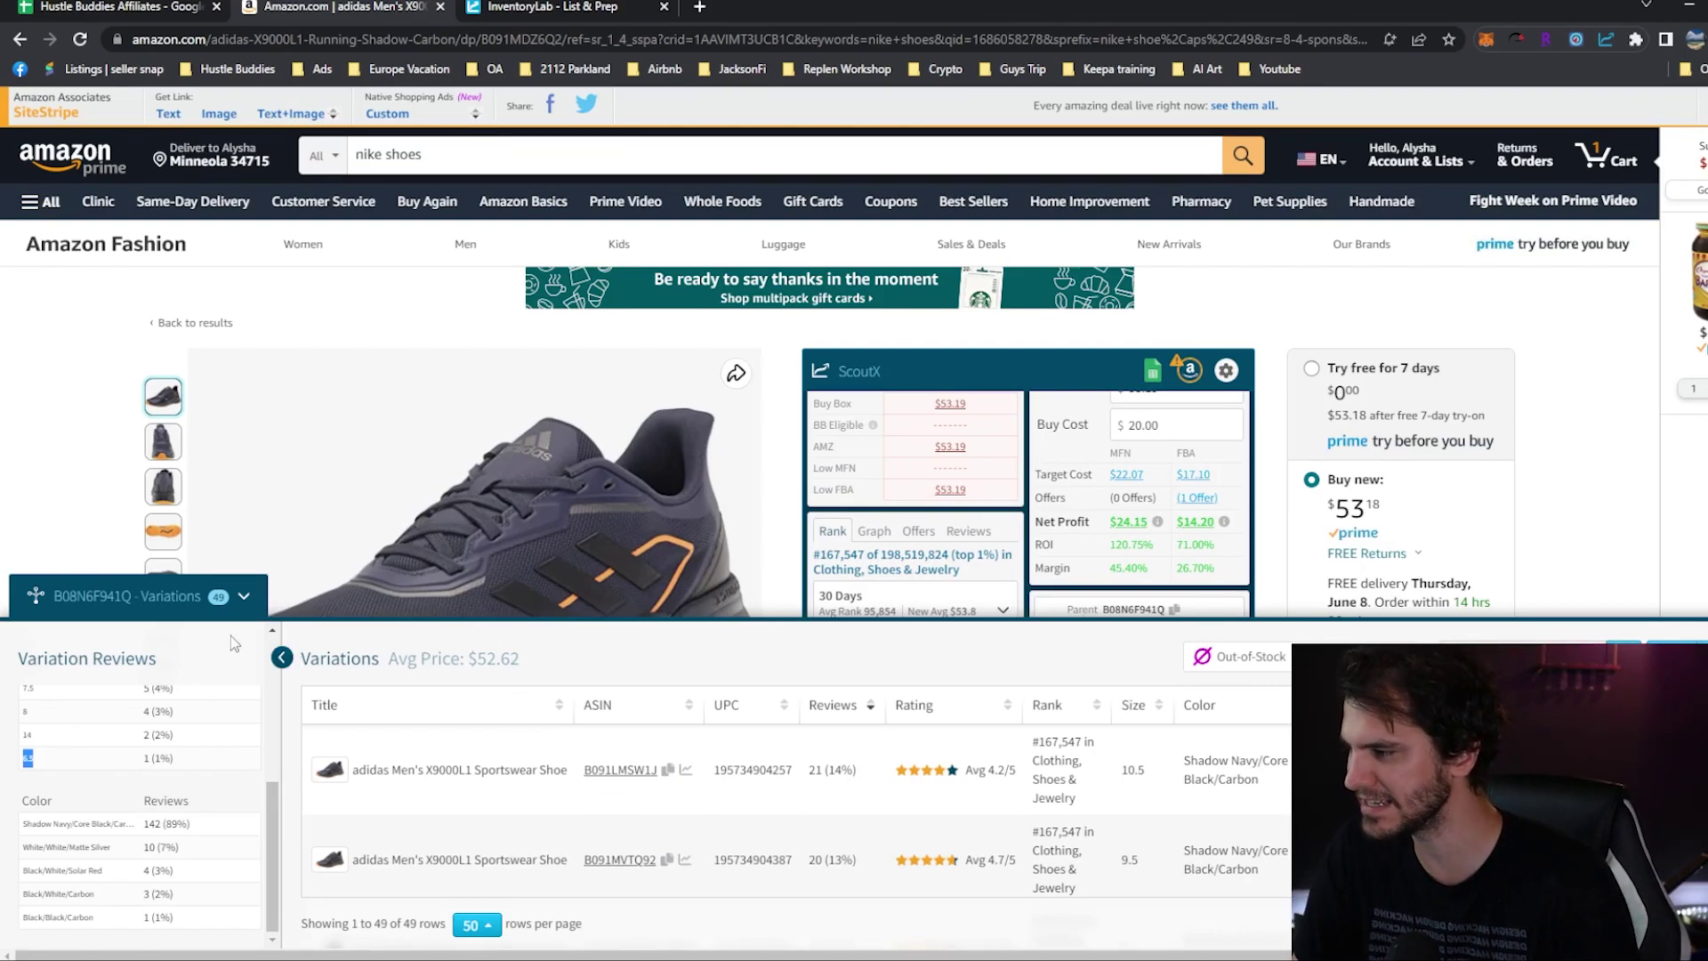
{"action": "left_click", "coordinate": [241, 601]}
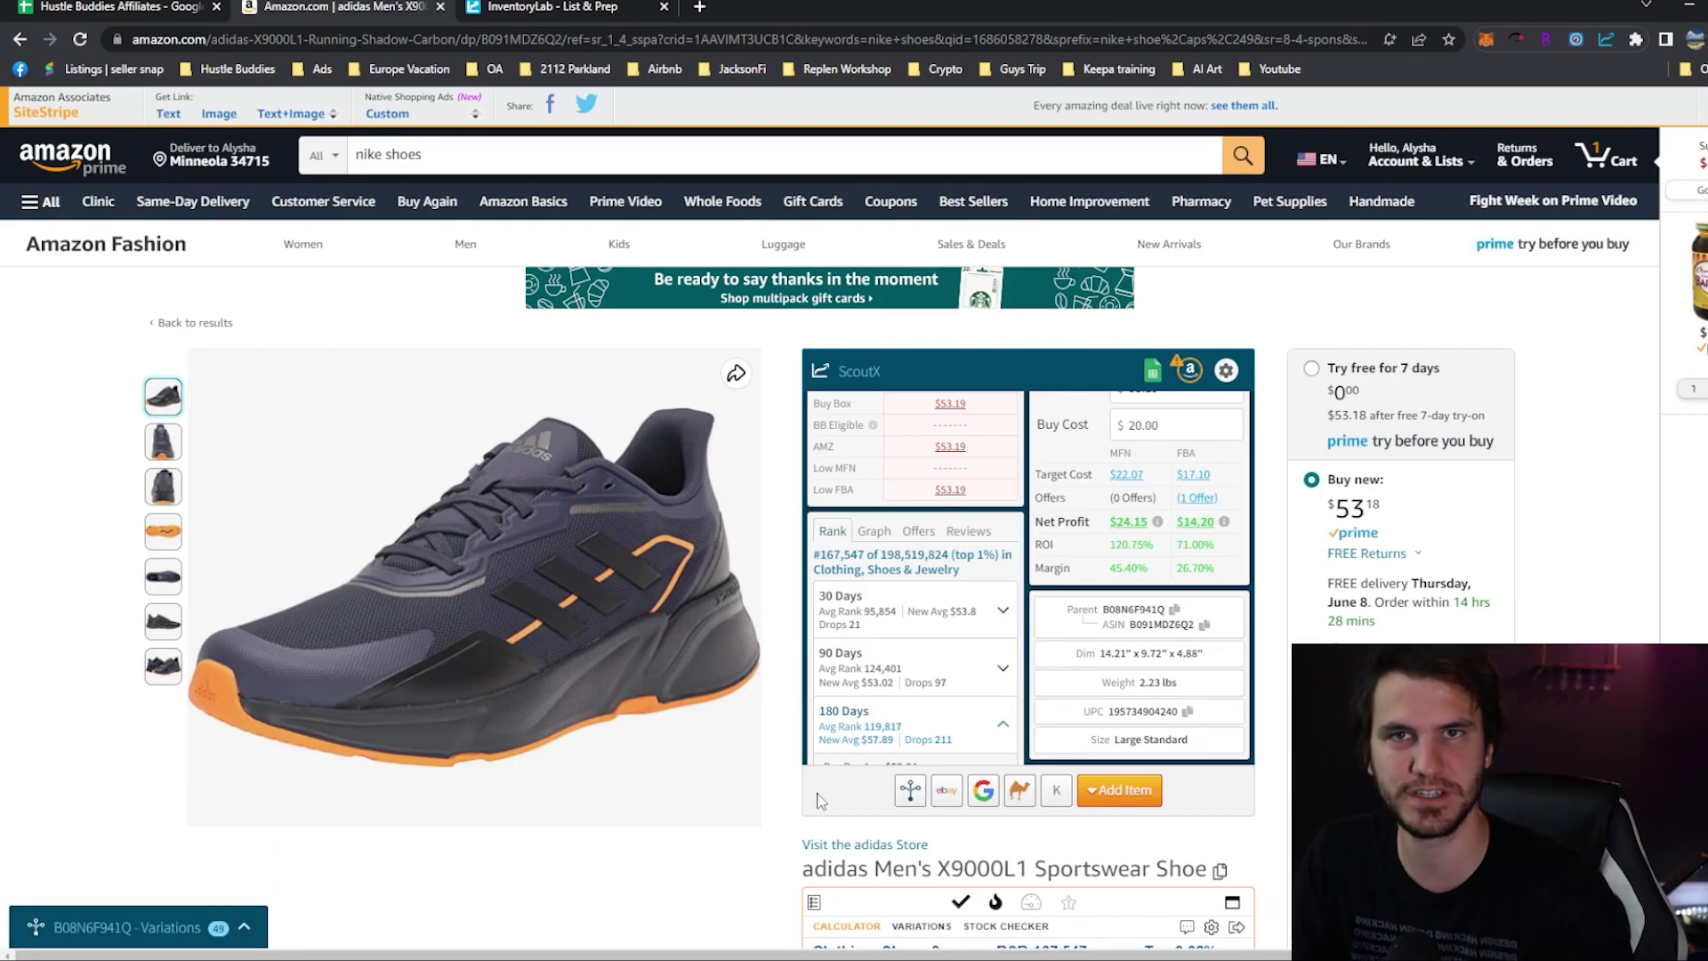
Step: Browse Google Shopping results for the adidas Men's X9000L1 Sportswear Shoe, then go back to Amazon
{"action": "left_click", "coordinate": [984, 792]}
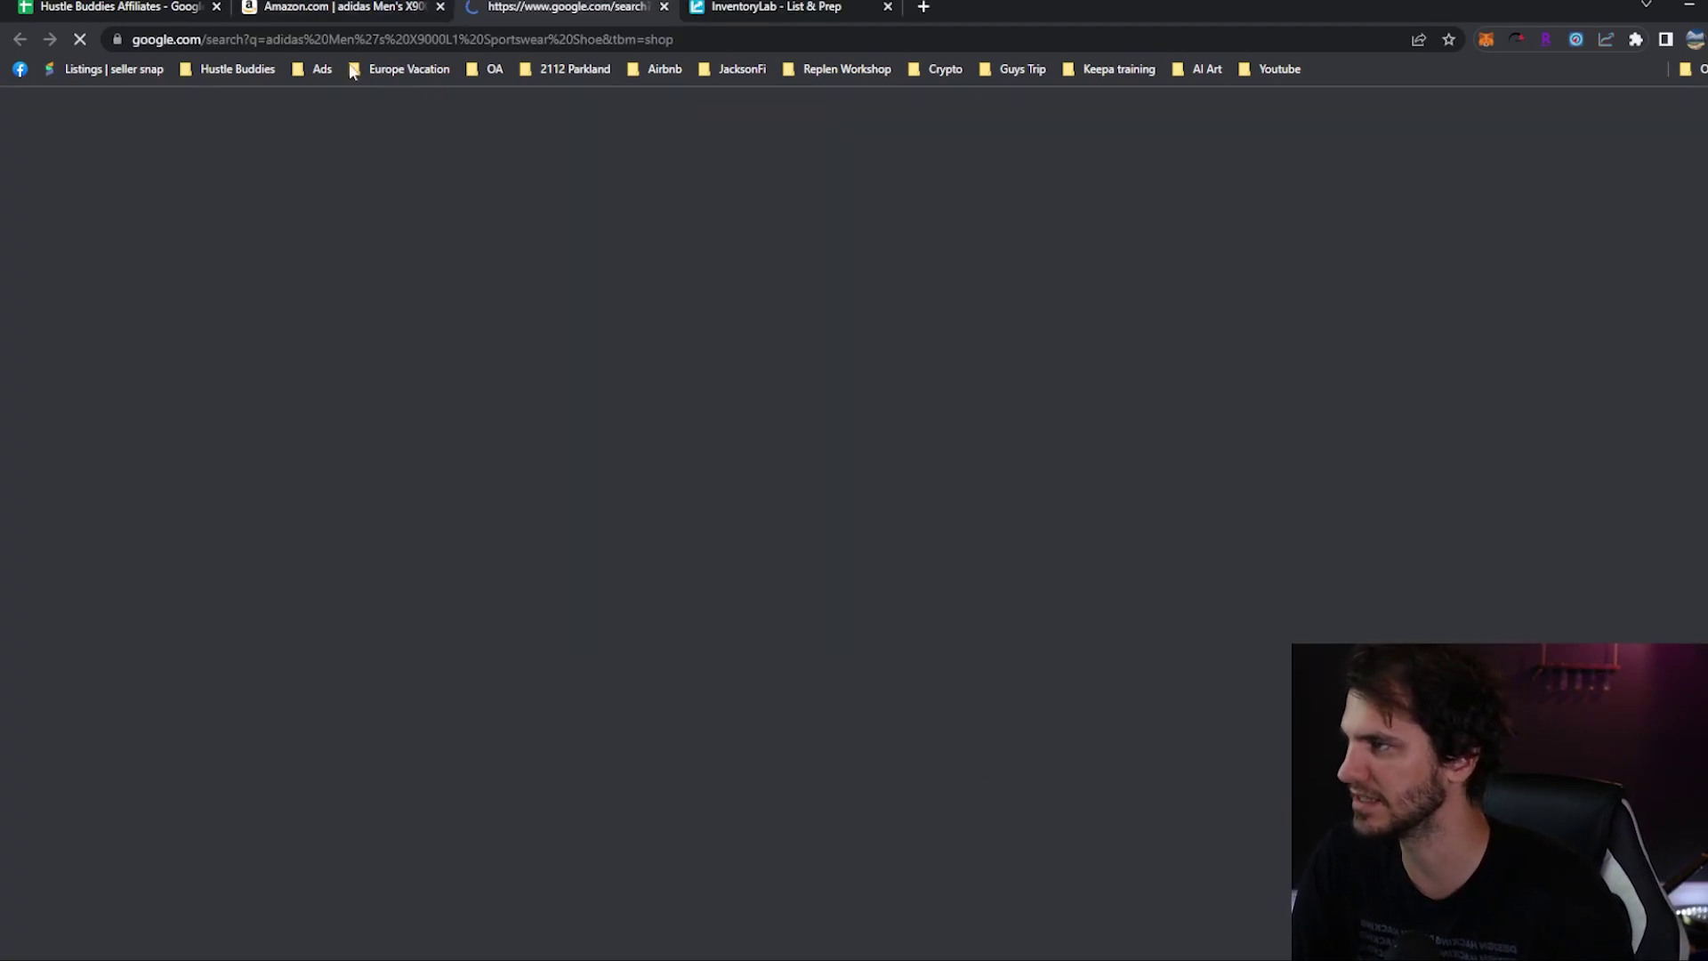
{"action": "scroll", "coordinate": [708, 465], "scroll_direction": "down", "scroll_amount": 5}
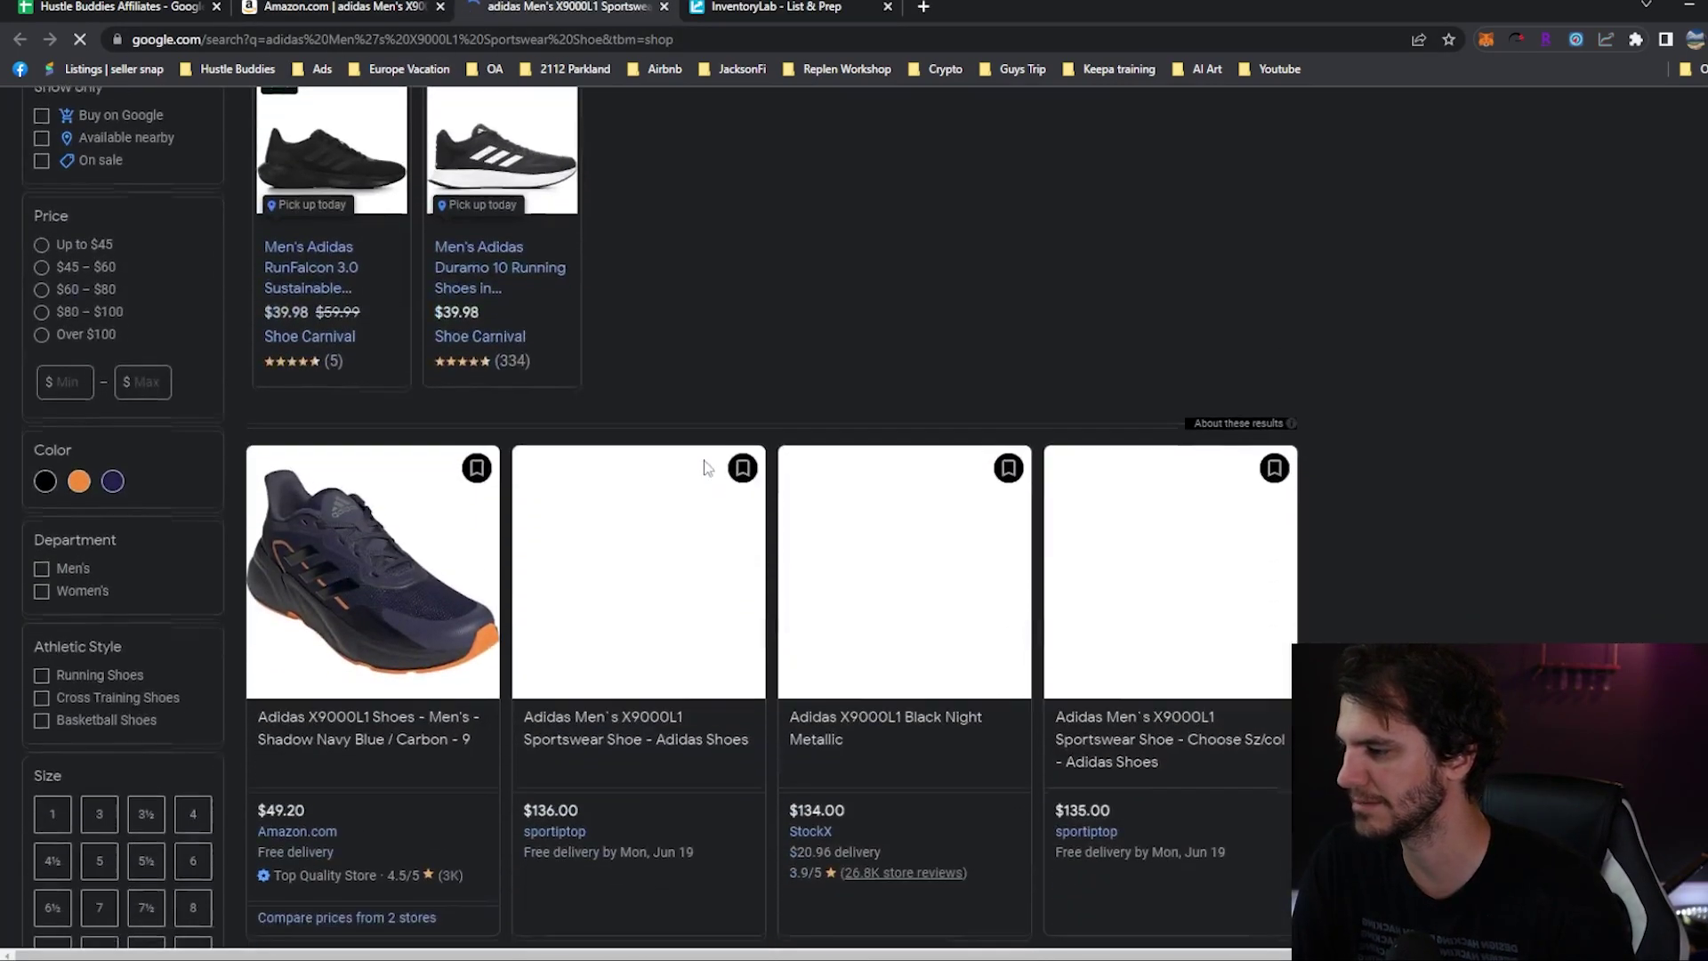
{"action": "left_click", "coordinate": [372, 9]}
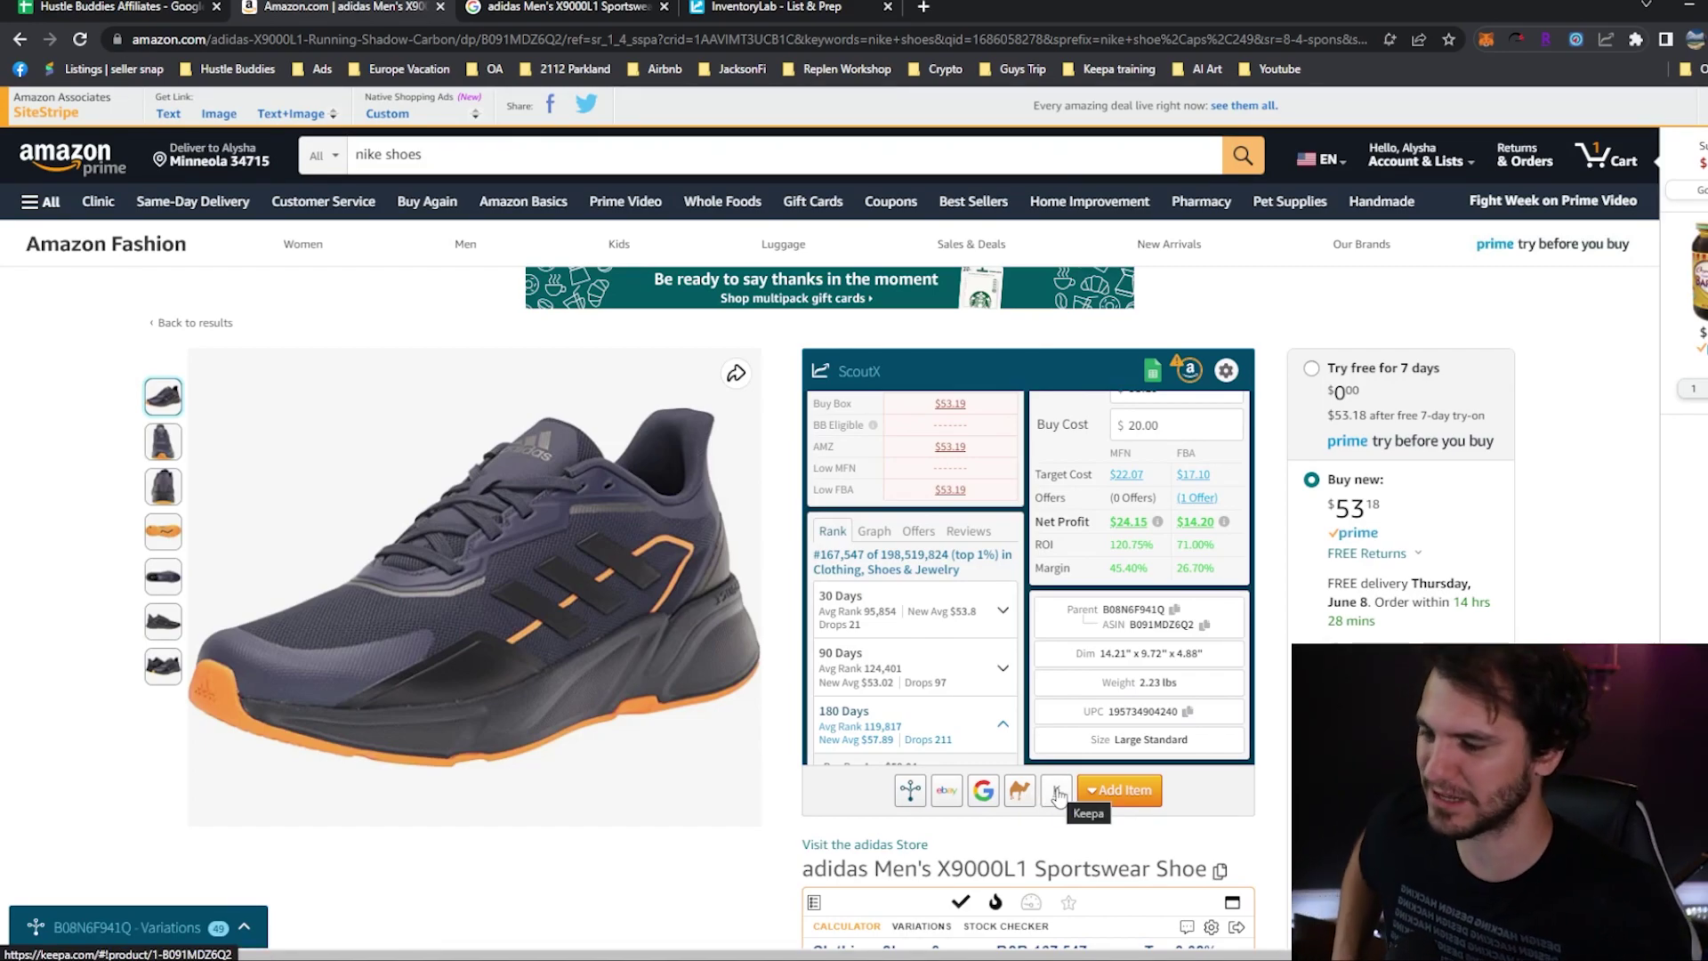
Step: Open the shoe's Keepa page in a new tab, then show ScoutX's 3-month price and rank graph
{"action": "left_click", "coordinate": [1058, 792]}
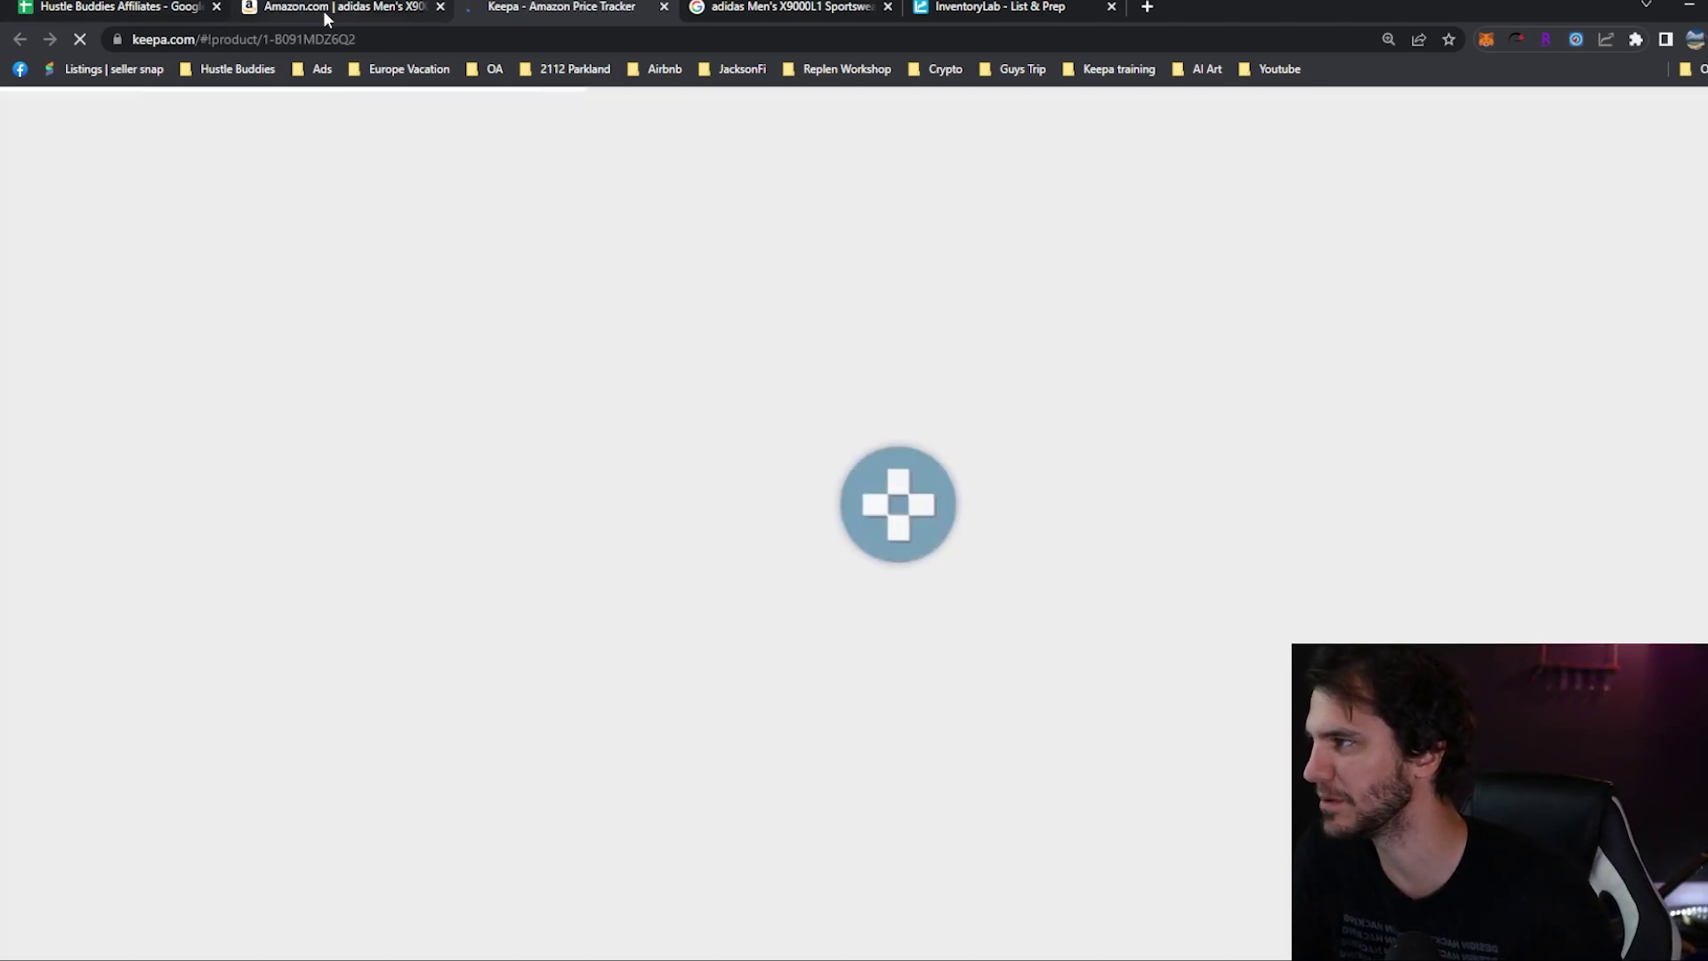
{"action": "left_click", "coordinate": [312, 14]}
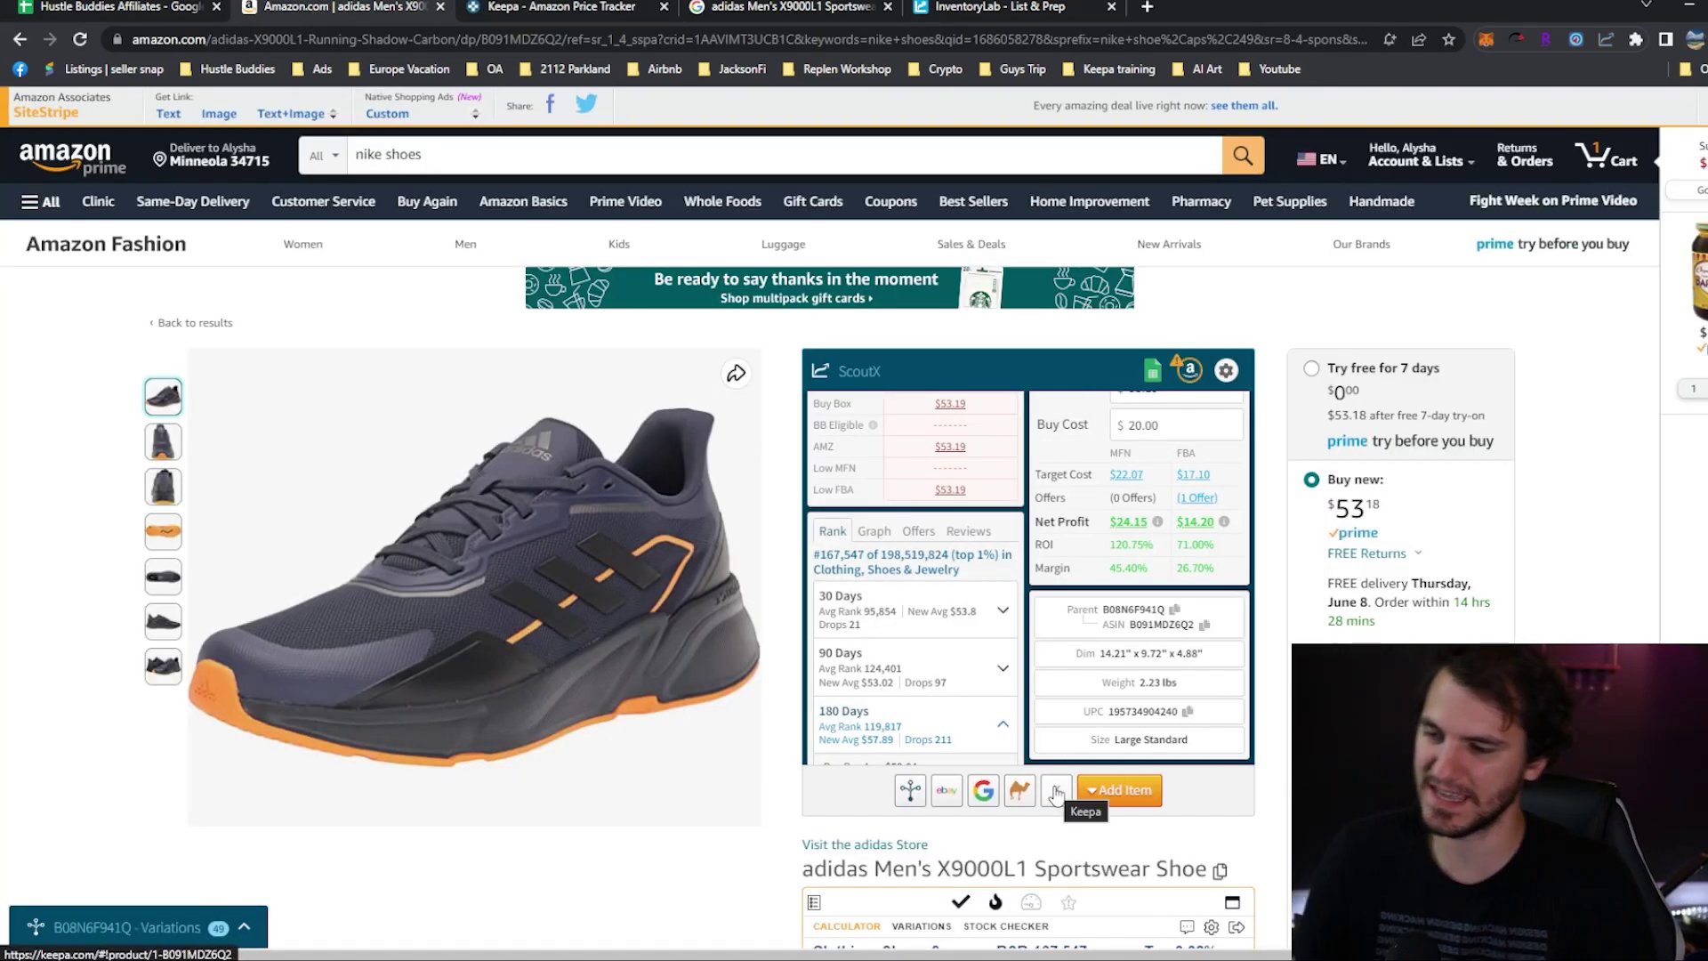
{"action": "left_click", "coordinate": [877, 532]}
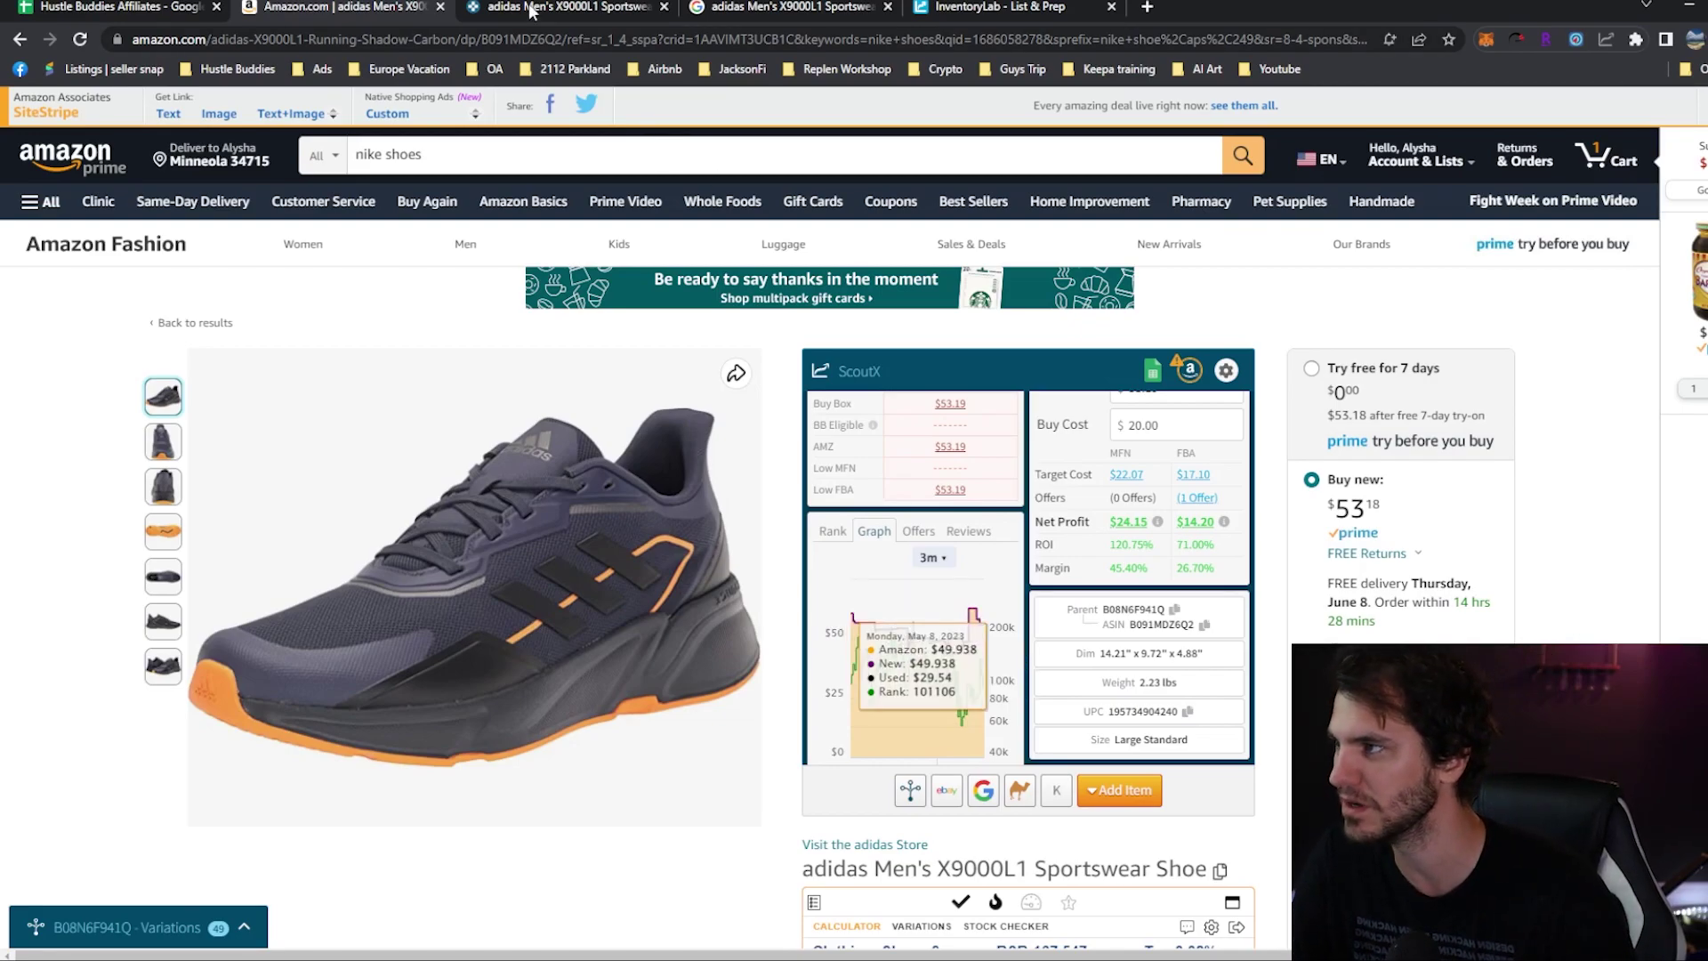
{"action": "left_click", "coordinate": [561, 7]}
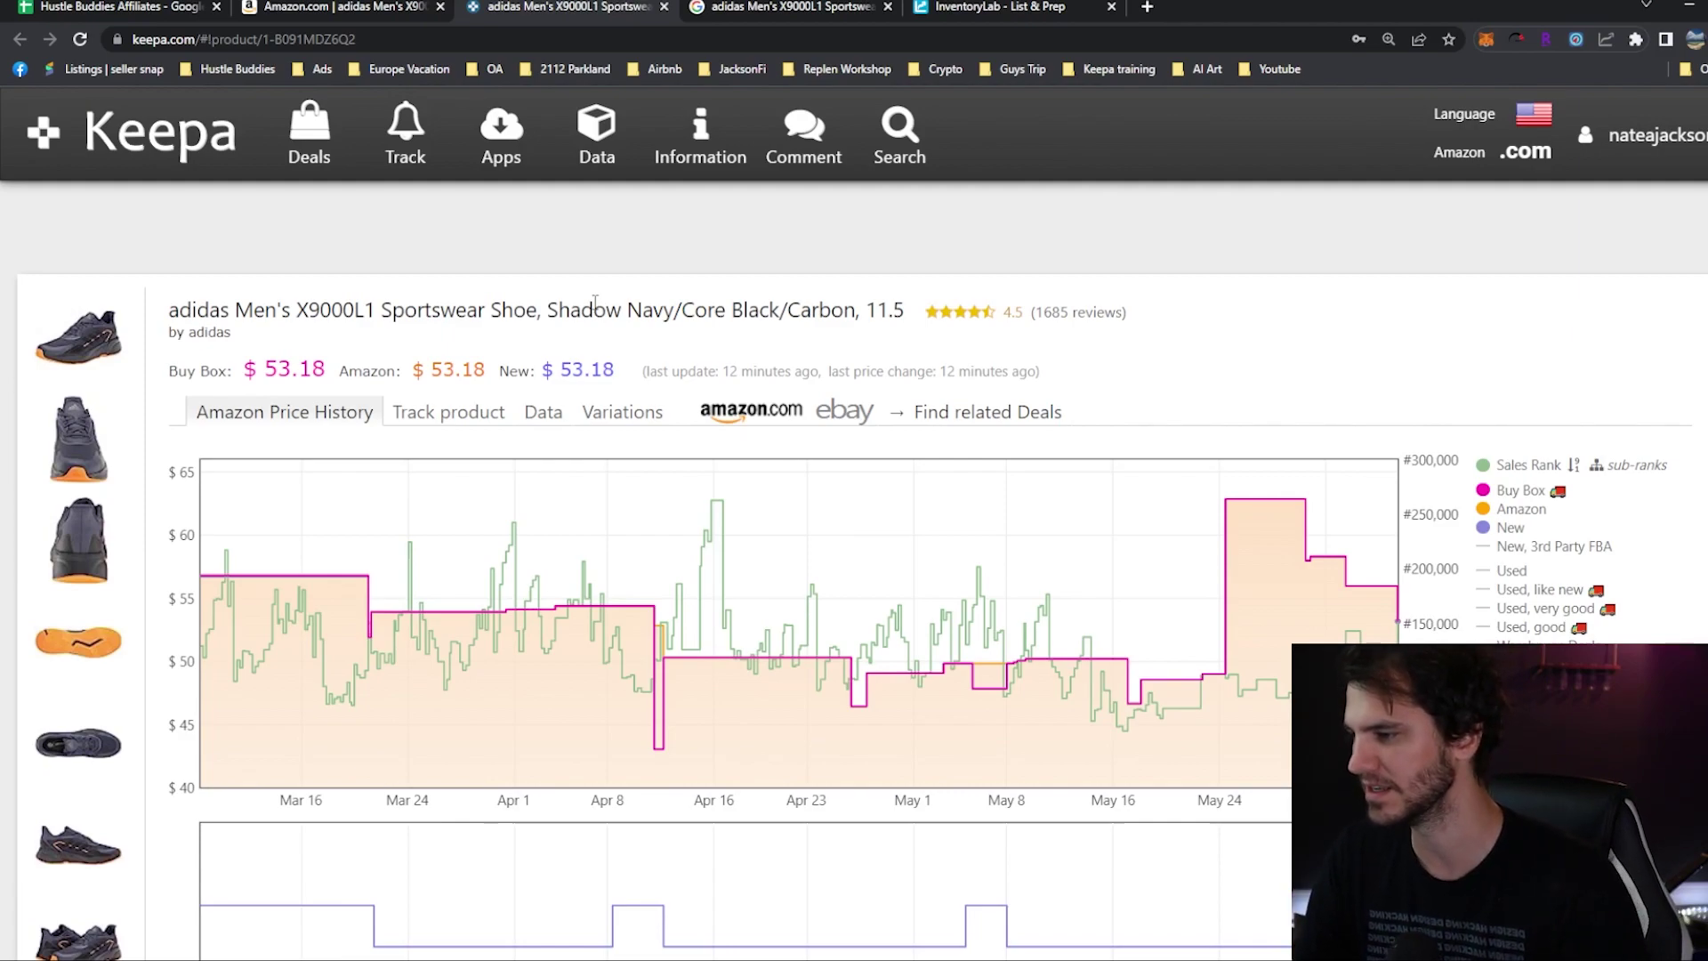
{"action": "left_click", "coordinate": [545, 418]}
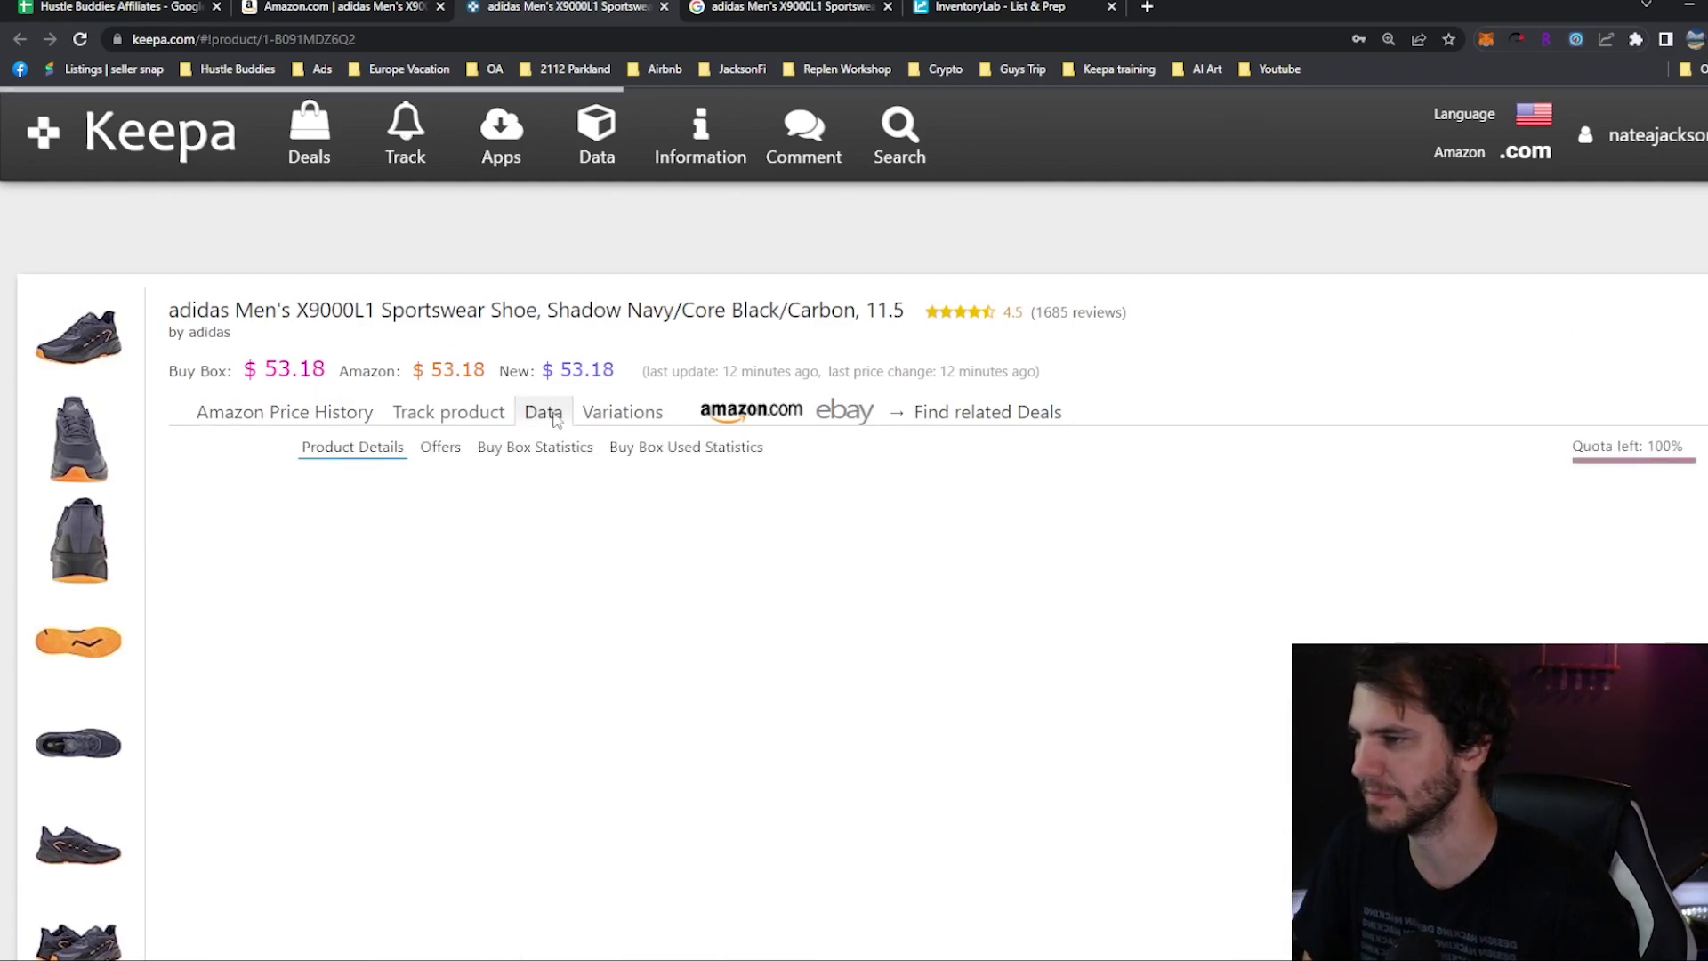
{"action": "left_click", "coordinate": [282, 418]}
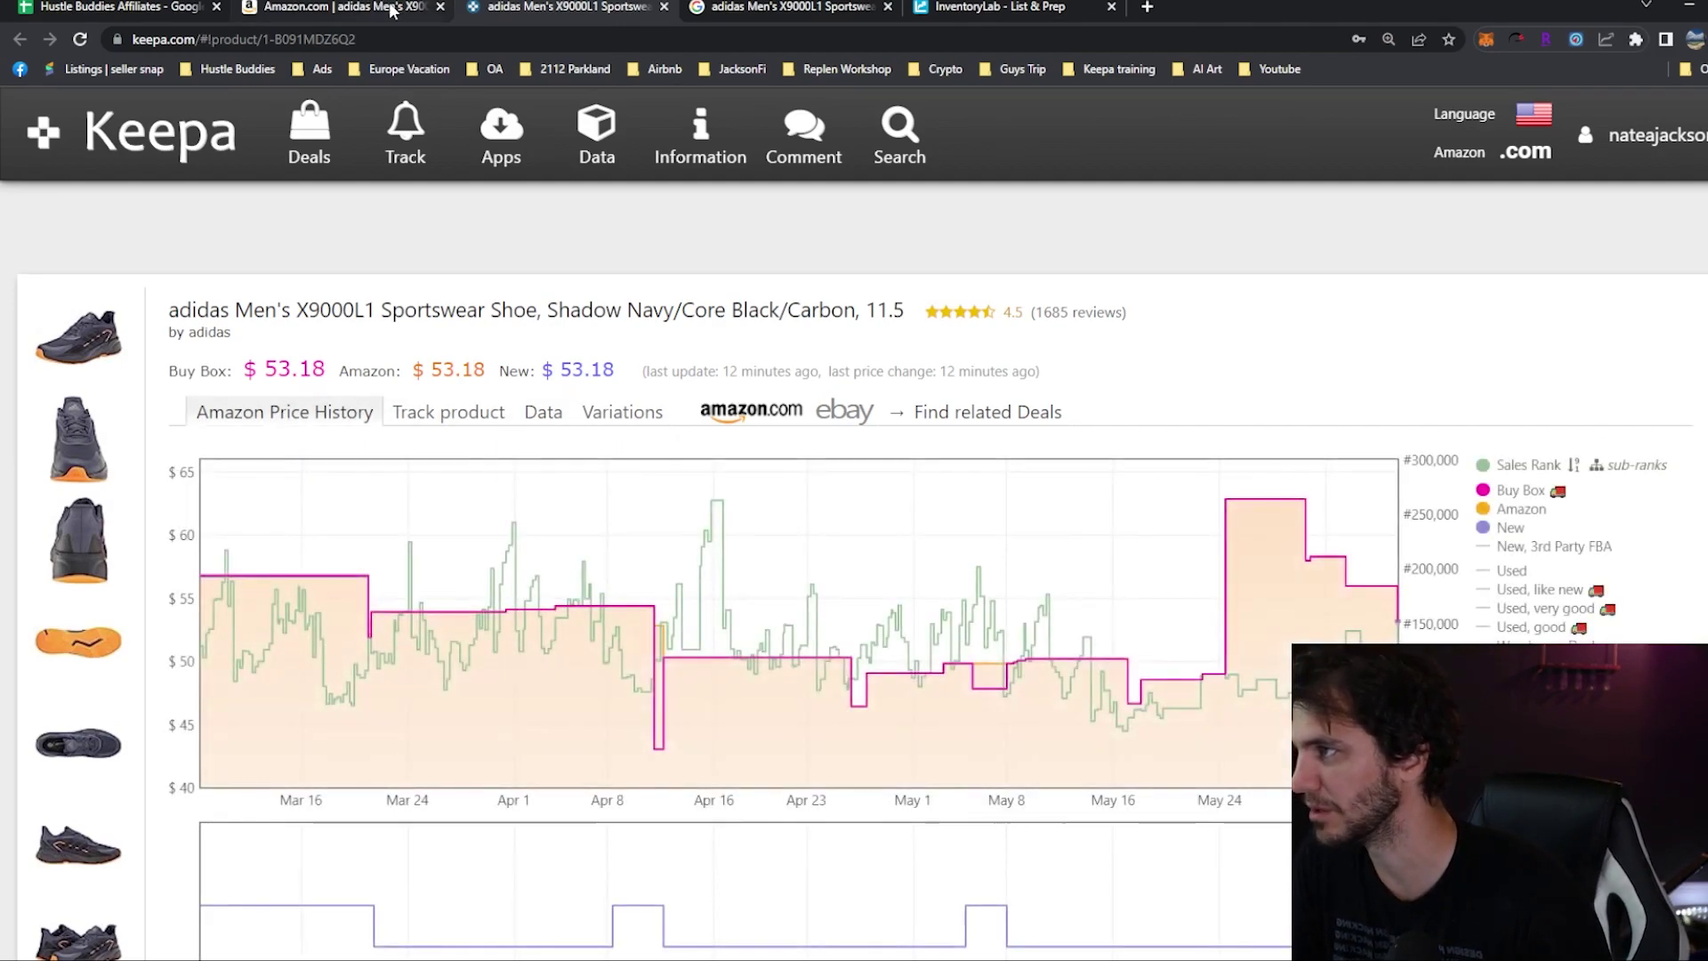
{"action": "left_click", "coordinate": [331, 9]}
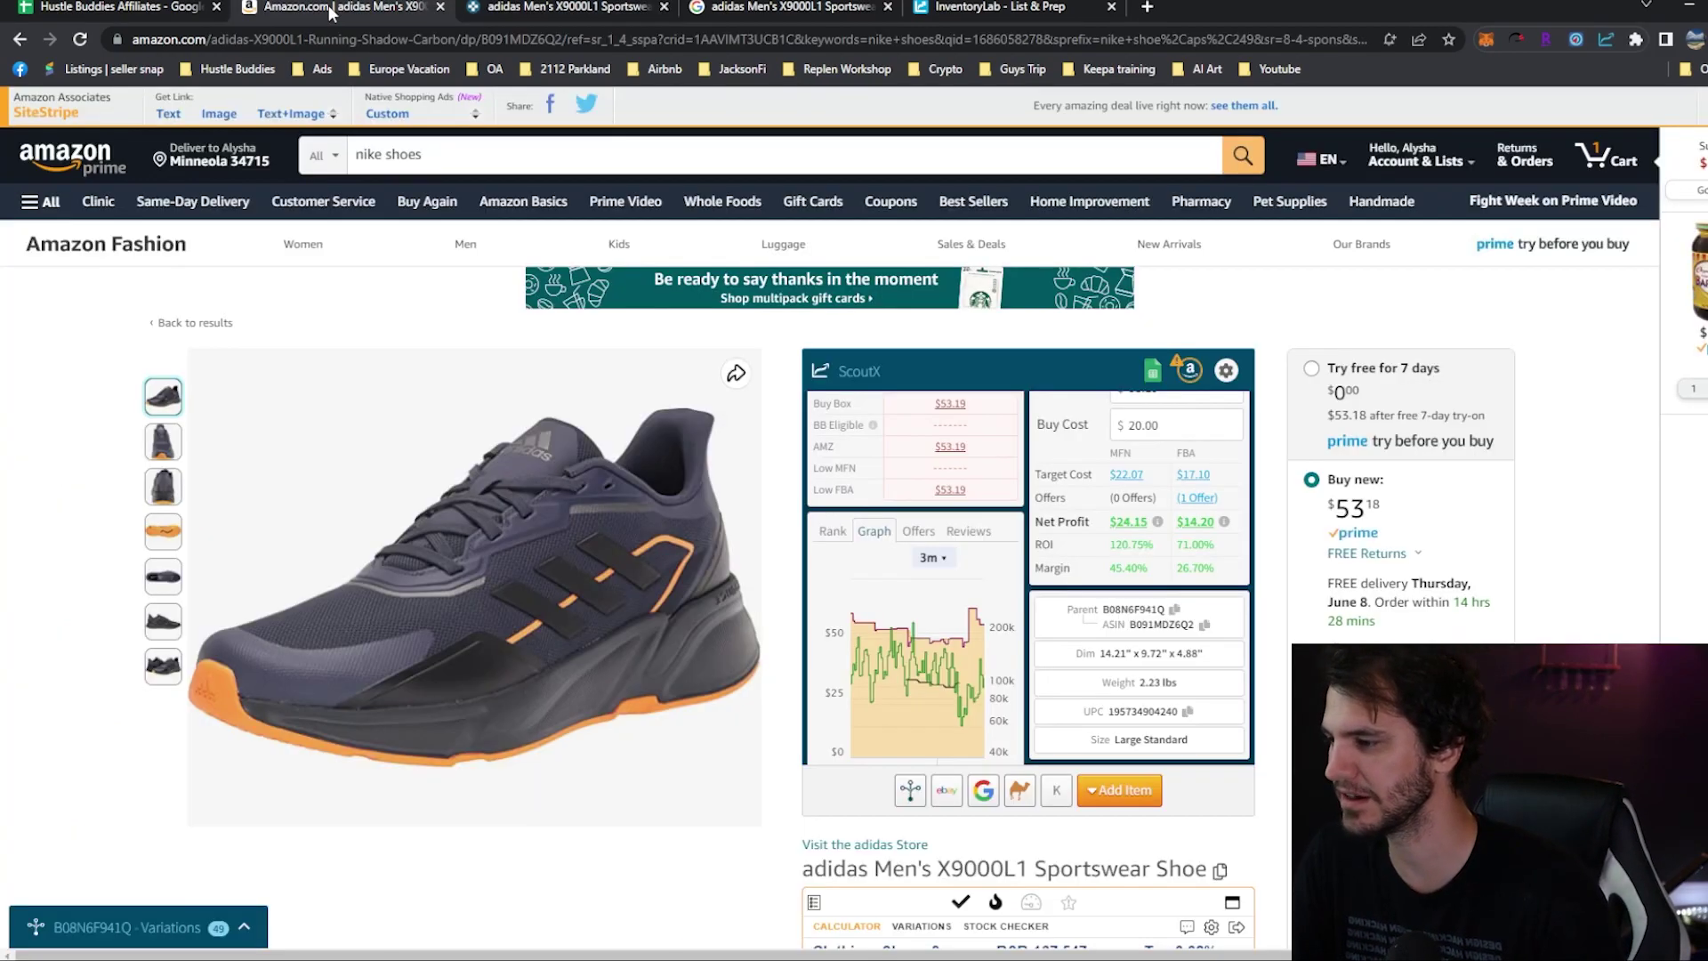
Step: Show the Add Item destinations: Stratify Unlisted Inventory and the testingyoutube Google Sheet
{"action": "left_click", "coordinate": [1109, 795]}
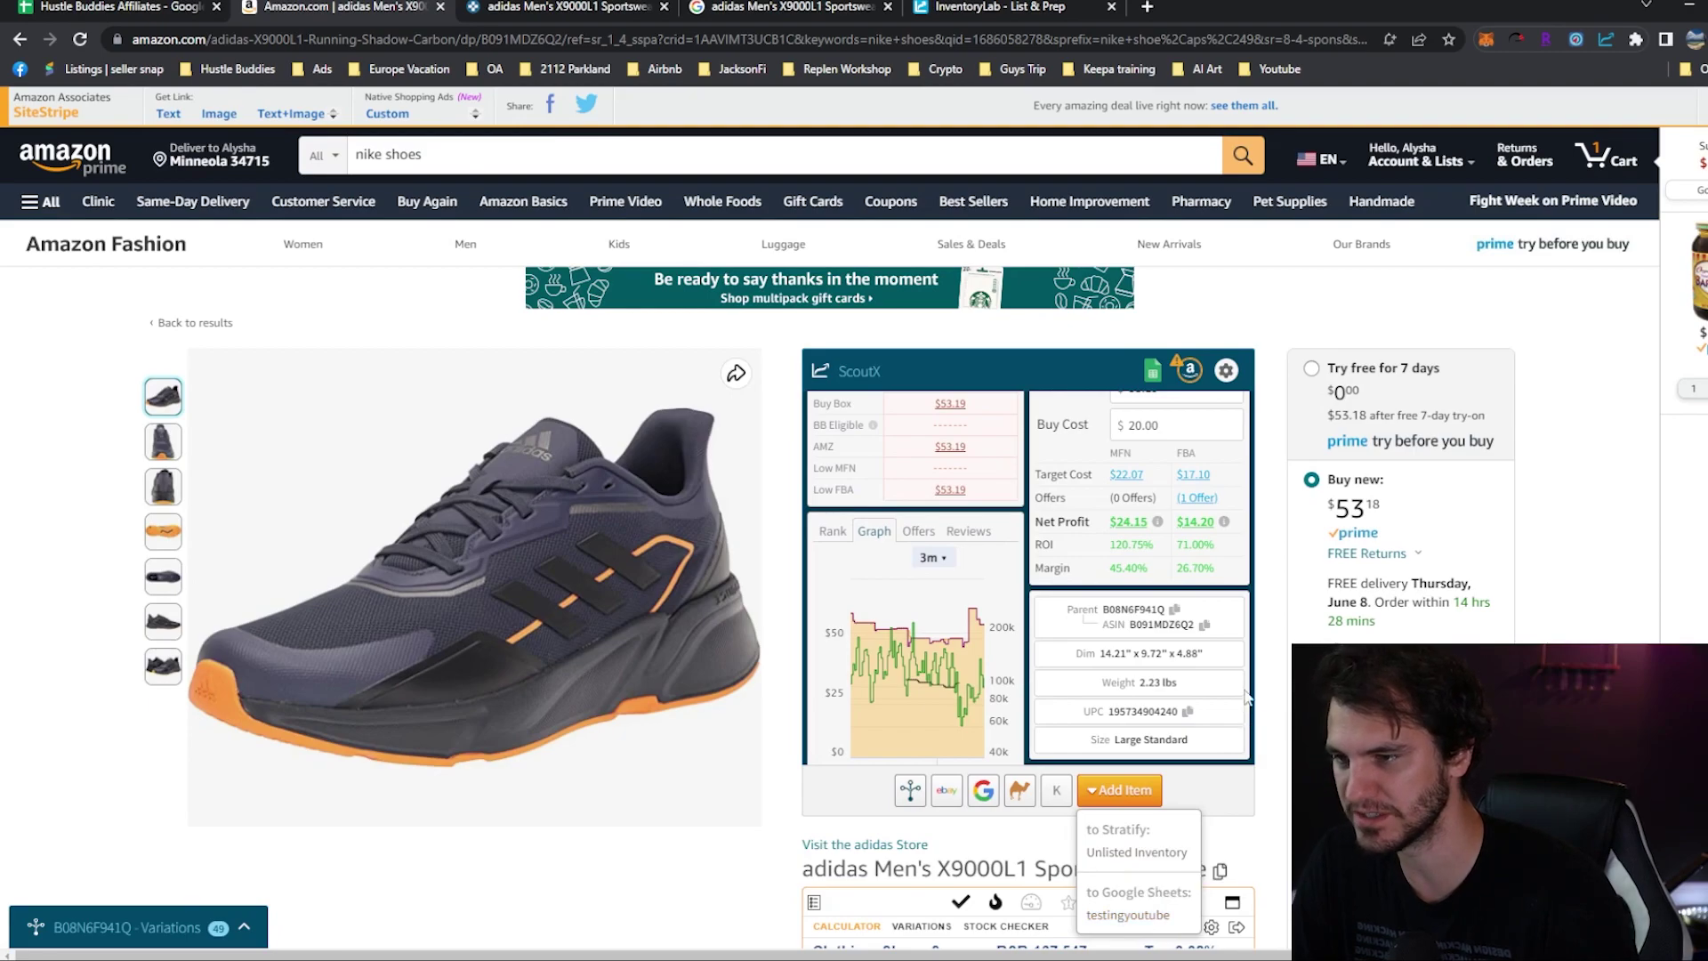
Step: Try Small and Light fees twice, keep Standard FBA fees, and show the Rank summary
{"action": "scroll", "coordinate": [1210, 462], "scroll_direction": "up", "scroll_amount": 2}
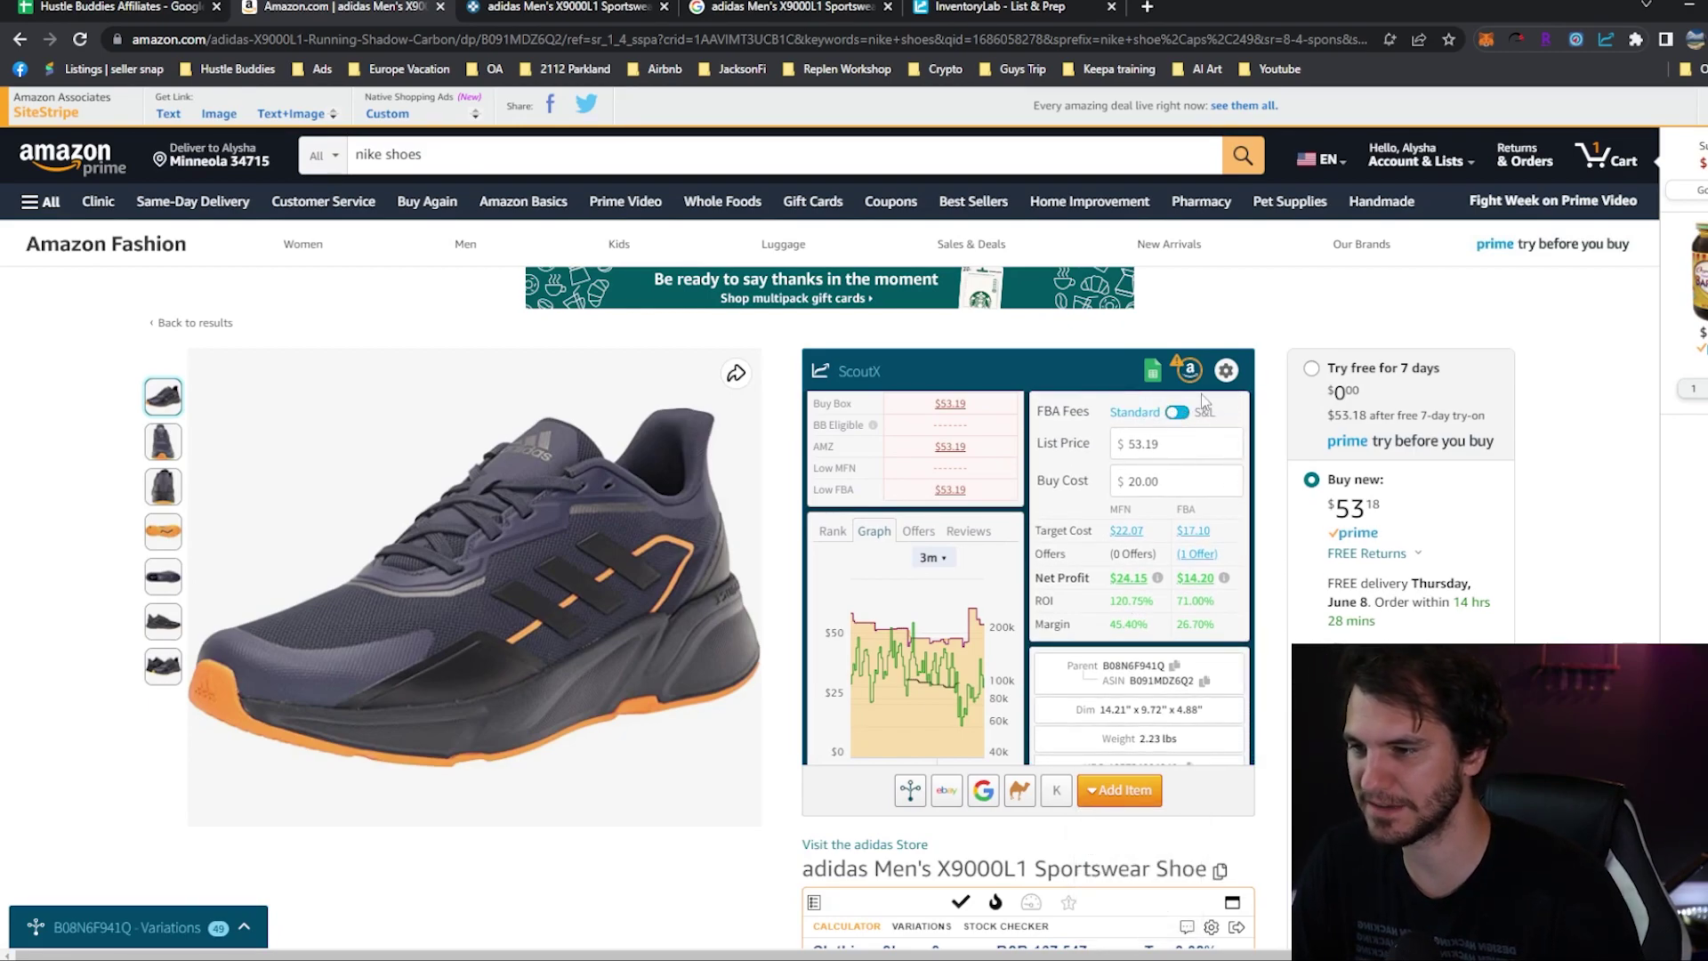
{"action": "left_click", "coordinate": [1177, 413]}
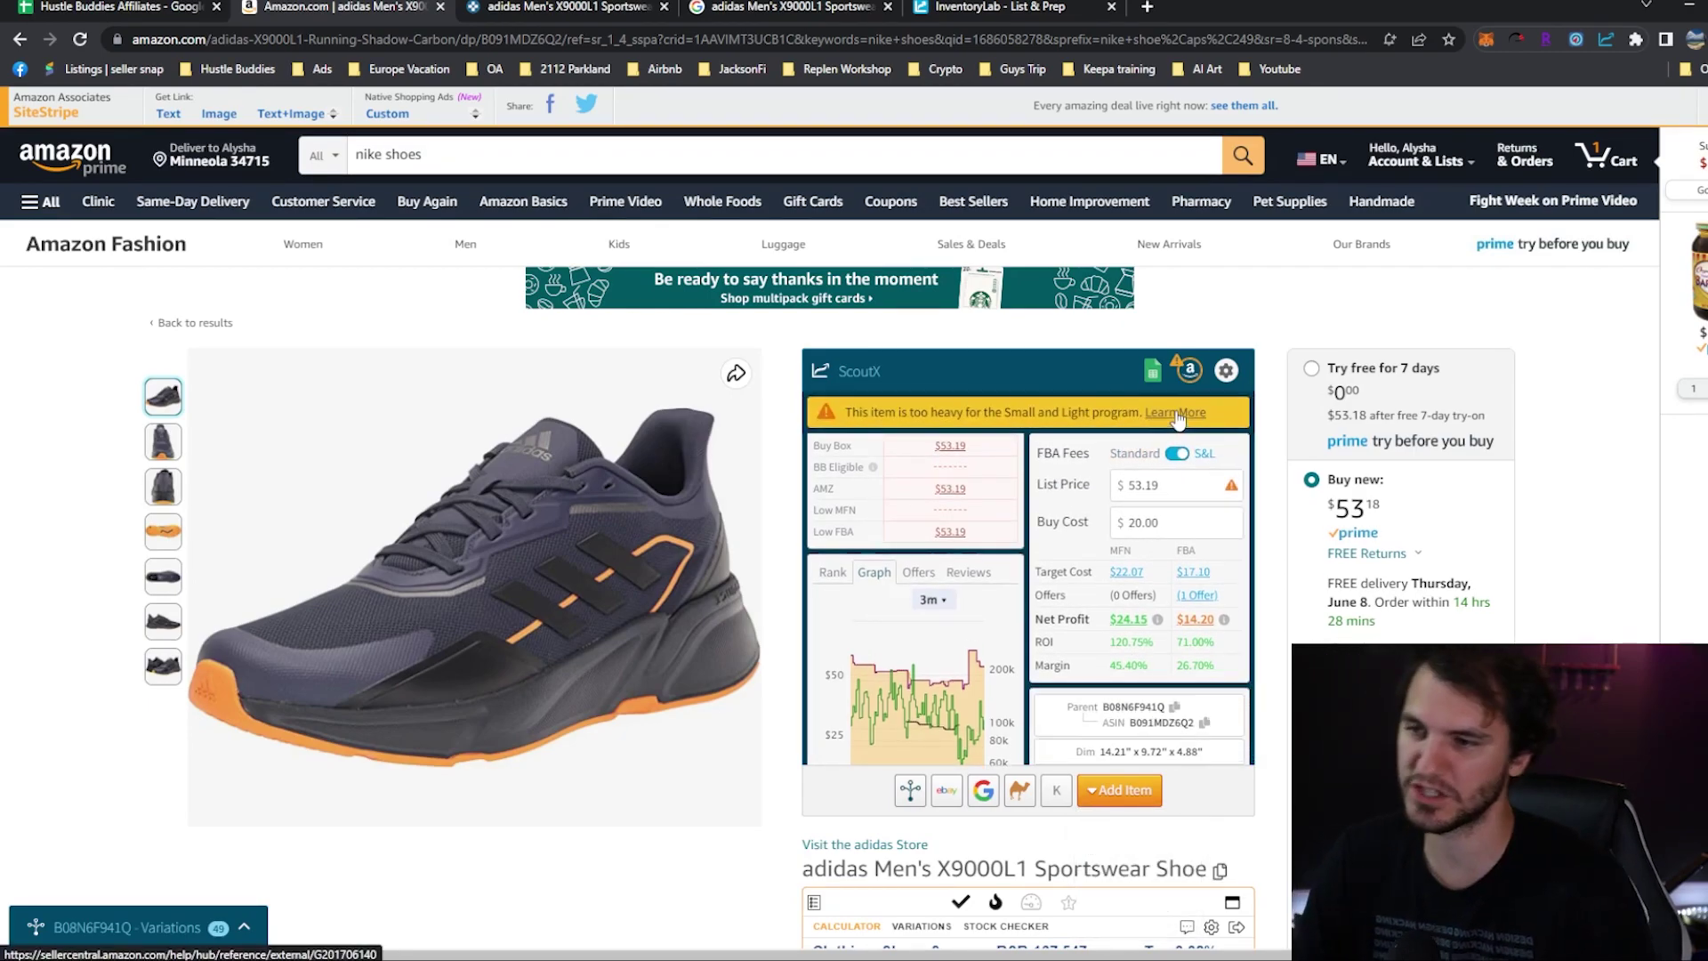
{"action": "left_click", "coordinate": [1176, 452]}
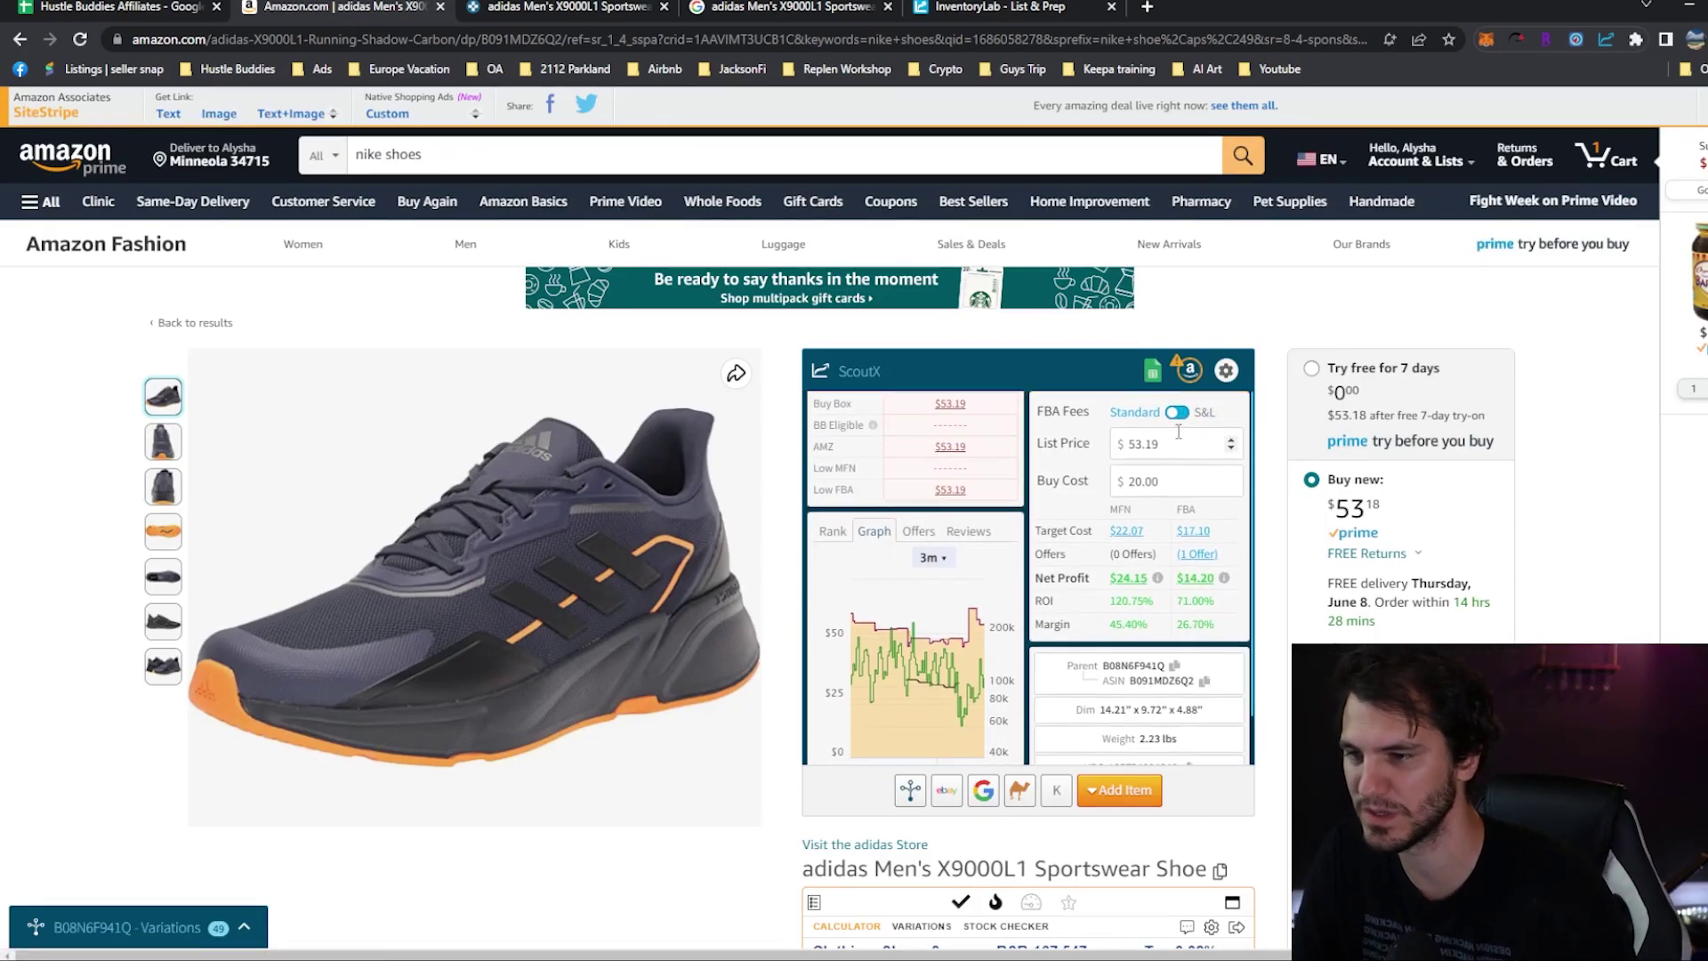
{"action": "left_click", "coordinate": [1177, 411]}
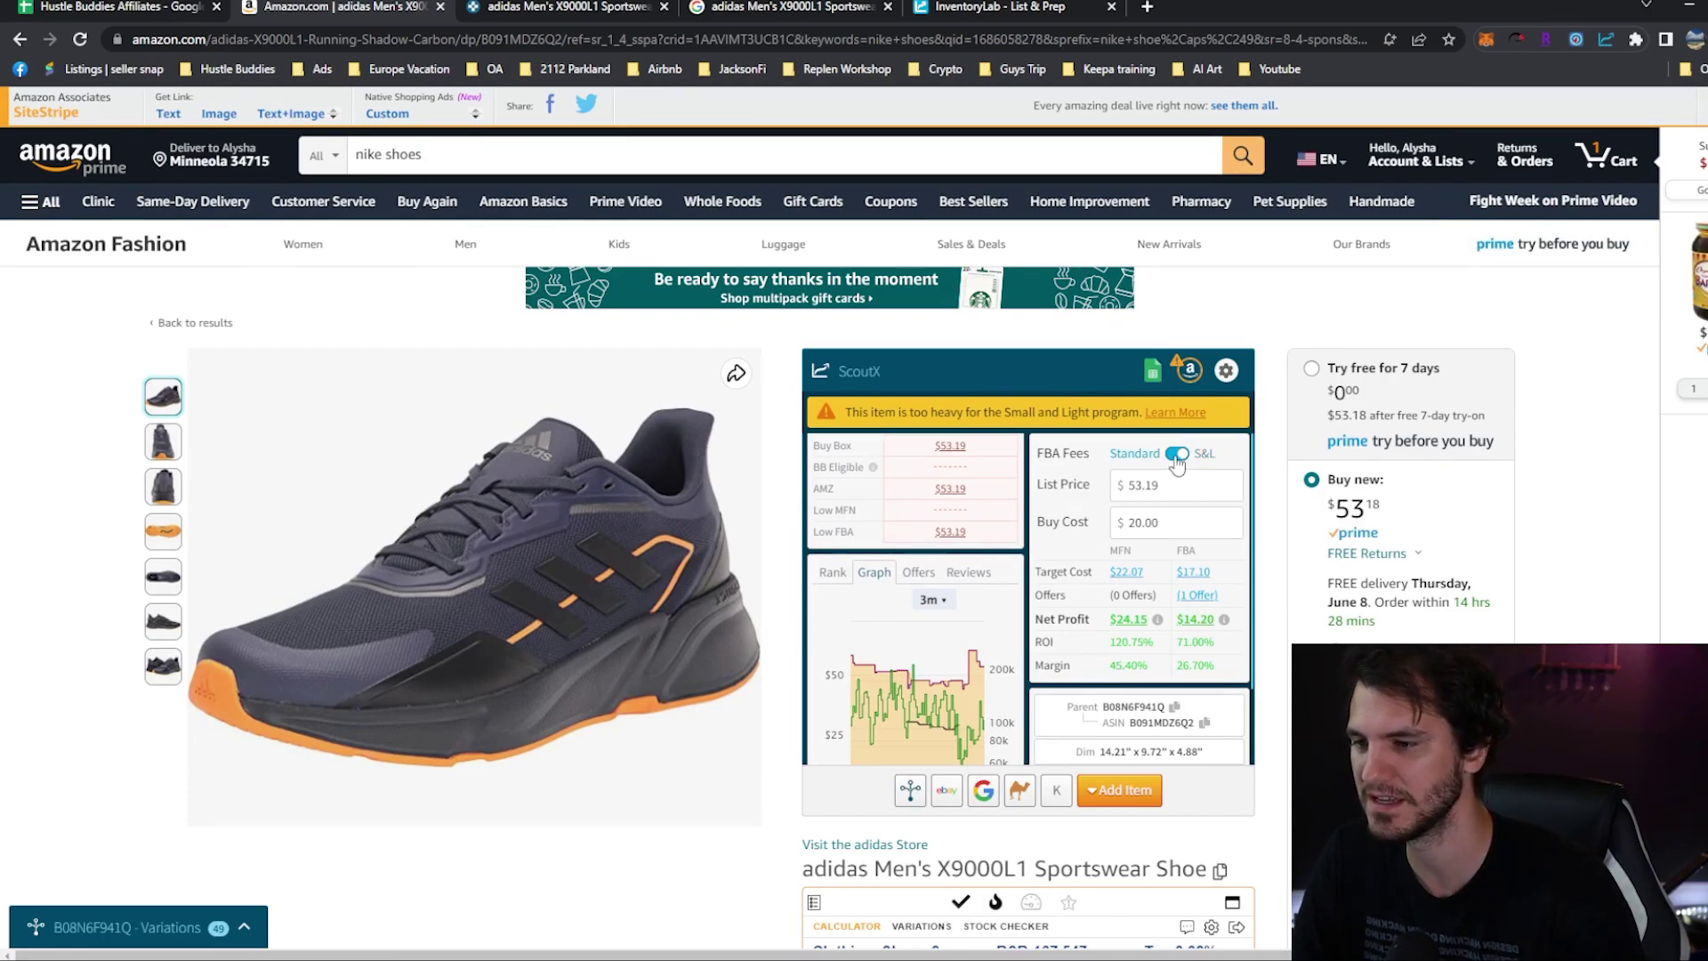
{"action": "left_click", "coordinate": [1176, 456]}
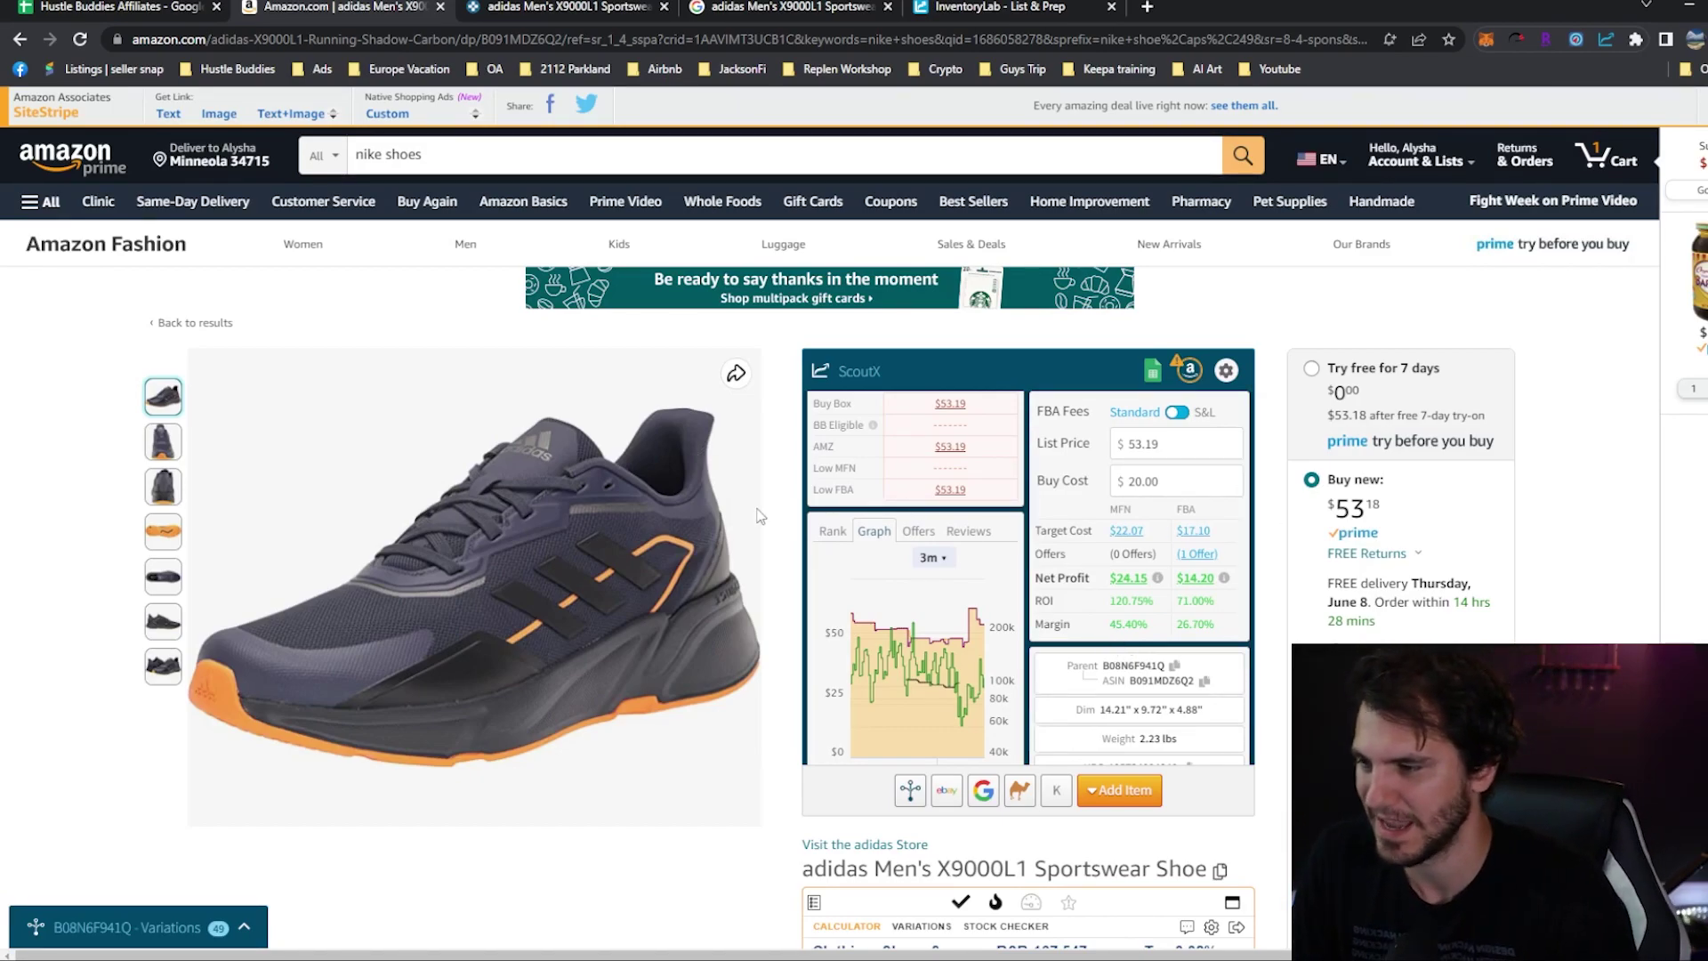
{"action": "left_click", "coordinate": [833, 533]}
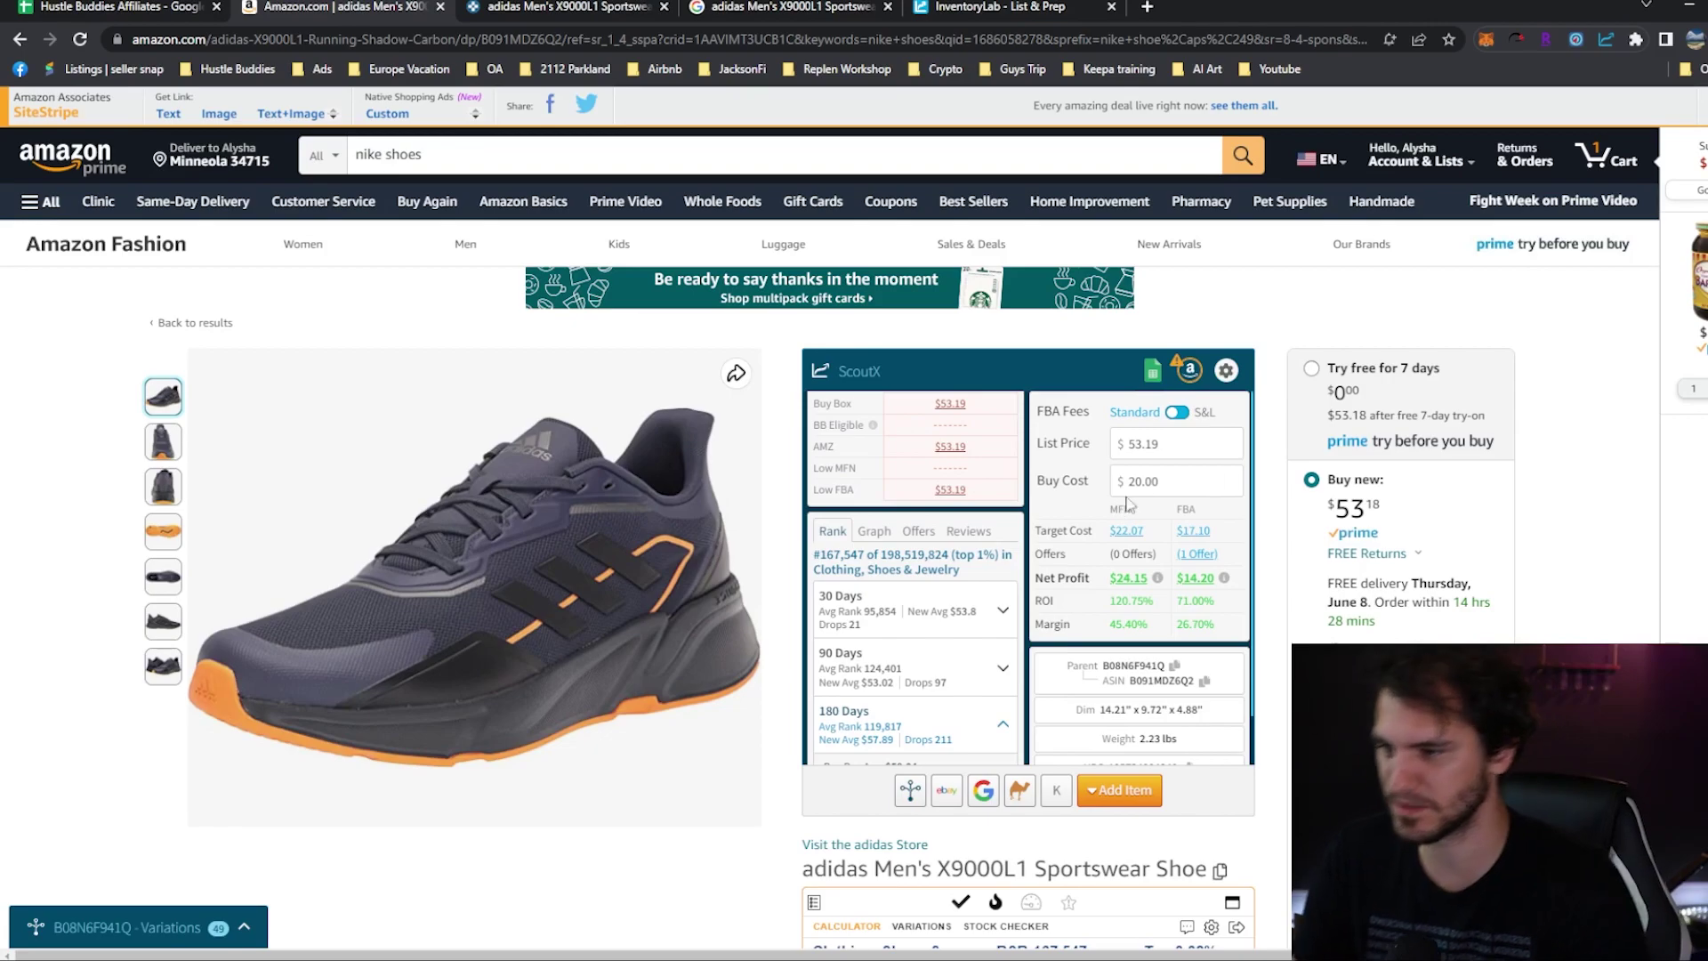
Step: Clear the buy cost to $0.00, giving $44.15 MFN and $34.20 FBA net profit
{"action": "left_click", "coordinate": [1173, 481]}
{"action": "left_click", "coordinate": [1173, 482]}
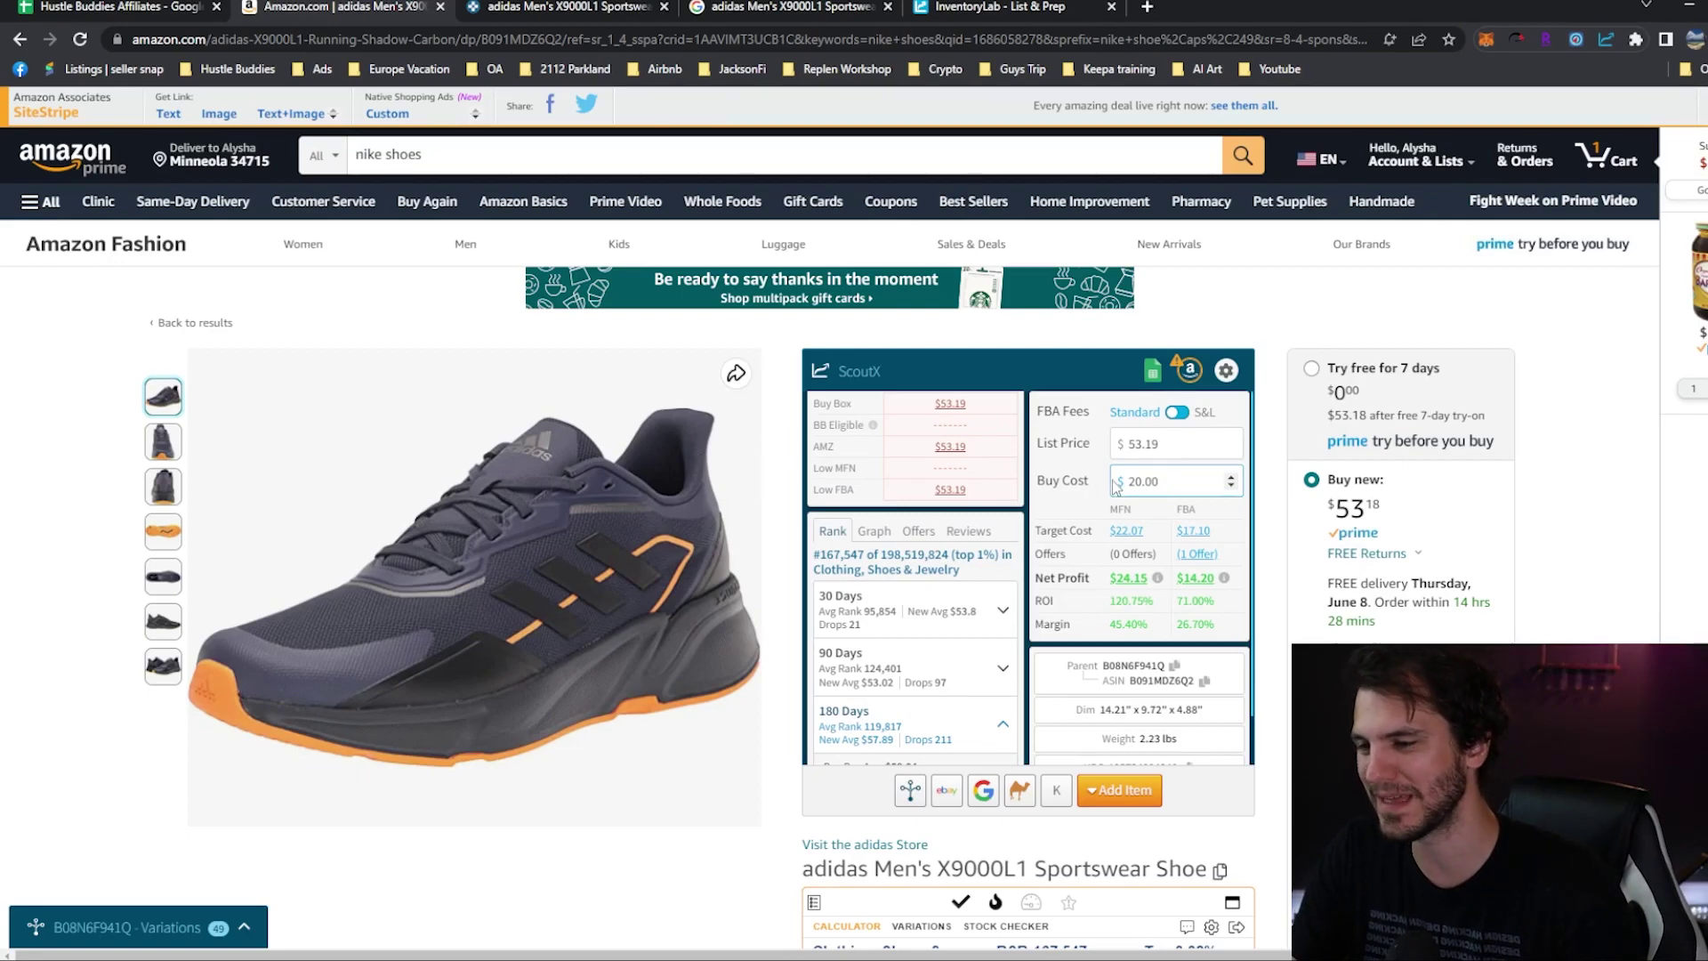
{"action": "double_click", "coordinate": [1190, 481]}
{"action": "type", "text": "20"}
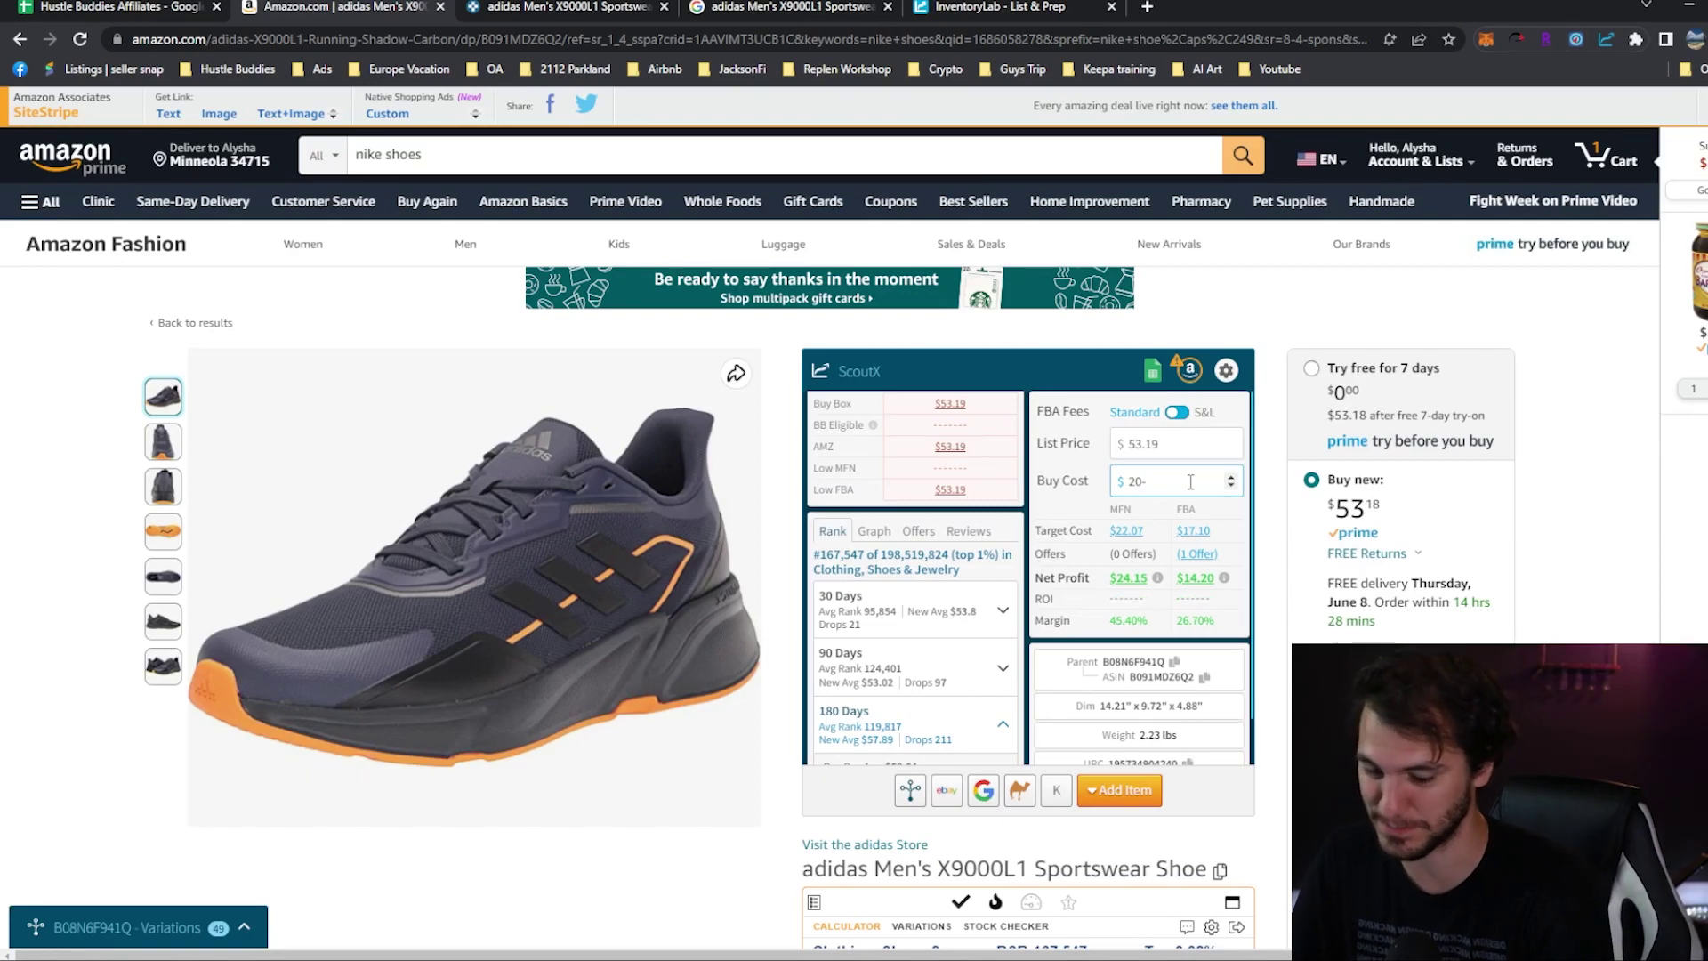
{"action": "type", "text": "+8"}
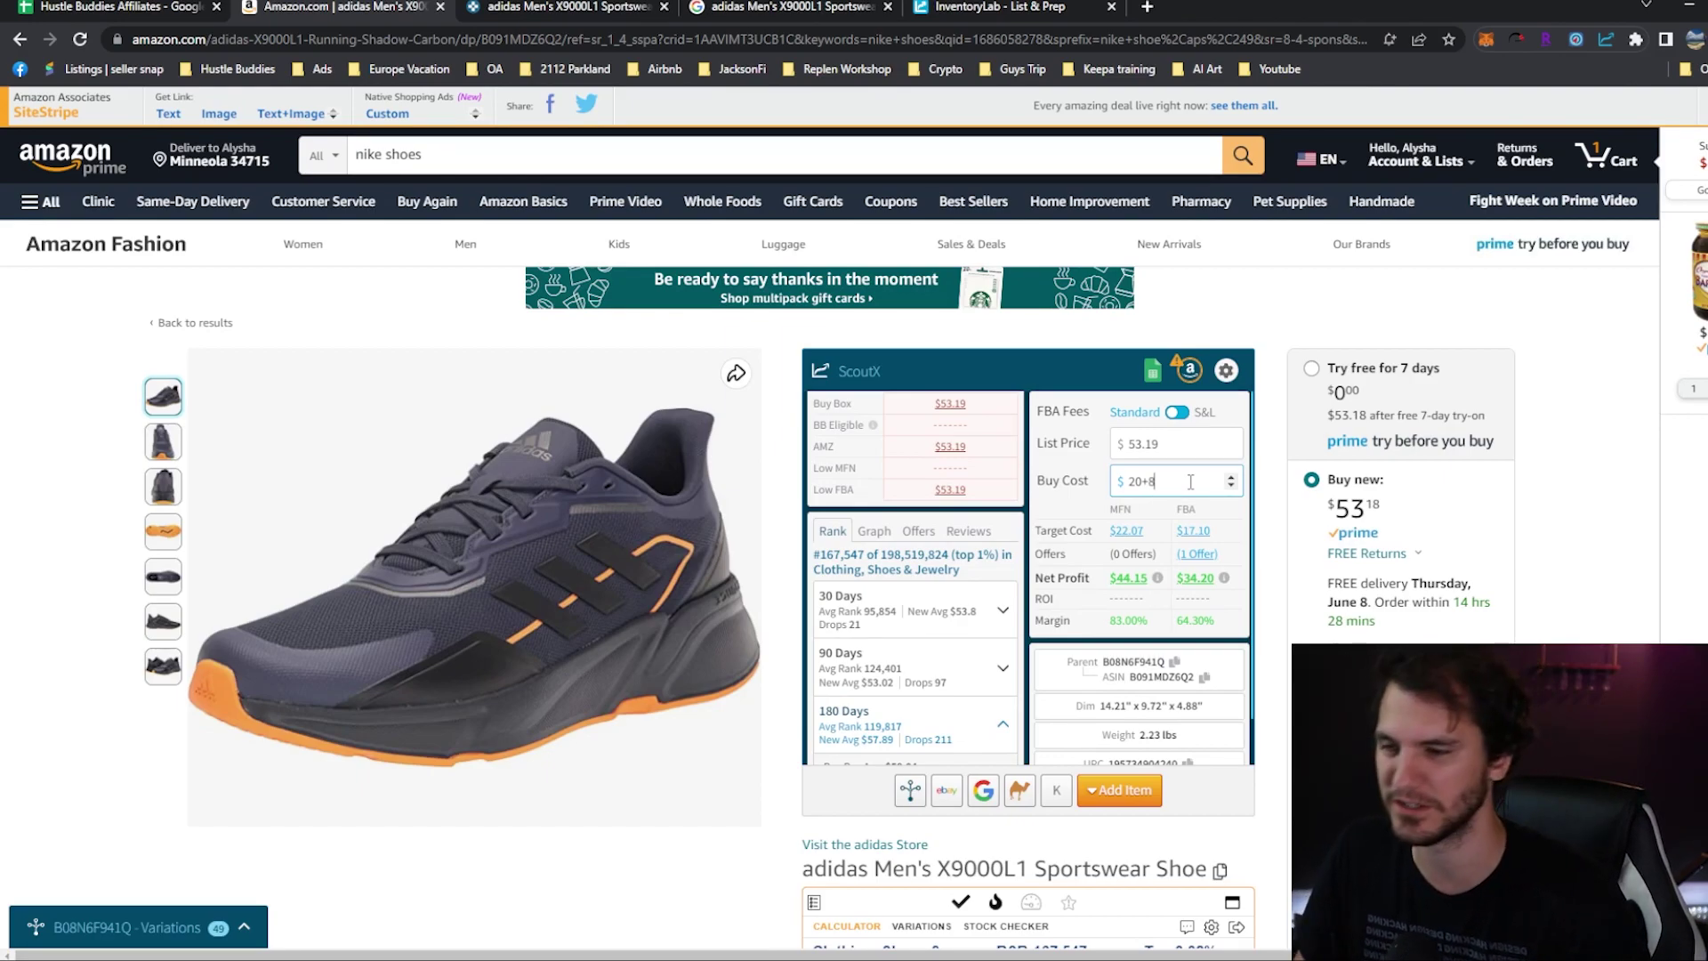
{"action": "key", "text": "BackSpace"}
{"action": "key", "text": "BackSpace"}
{"action": "key", "text": "BackSpace"}
{"action": "key", "text": "BackSpace"}
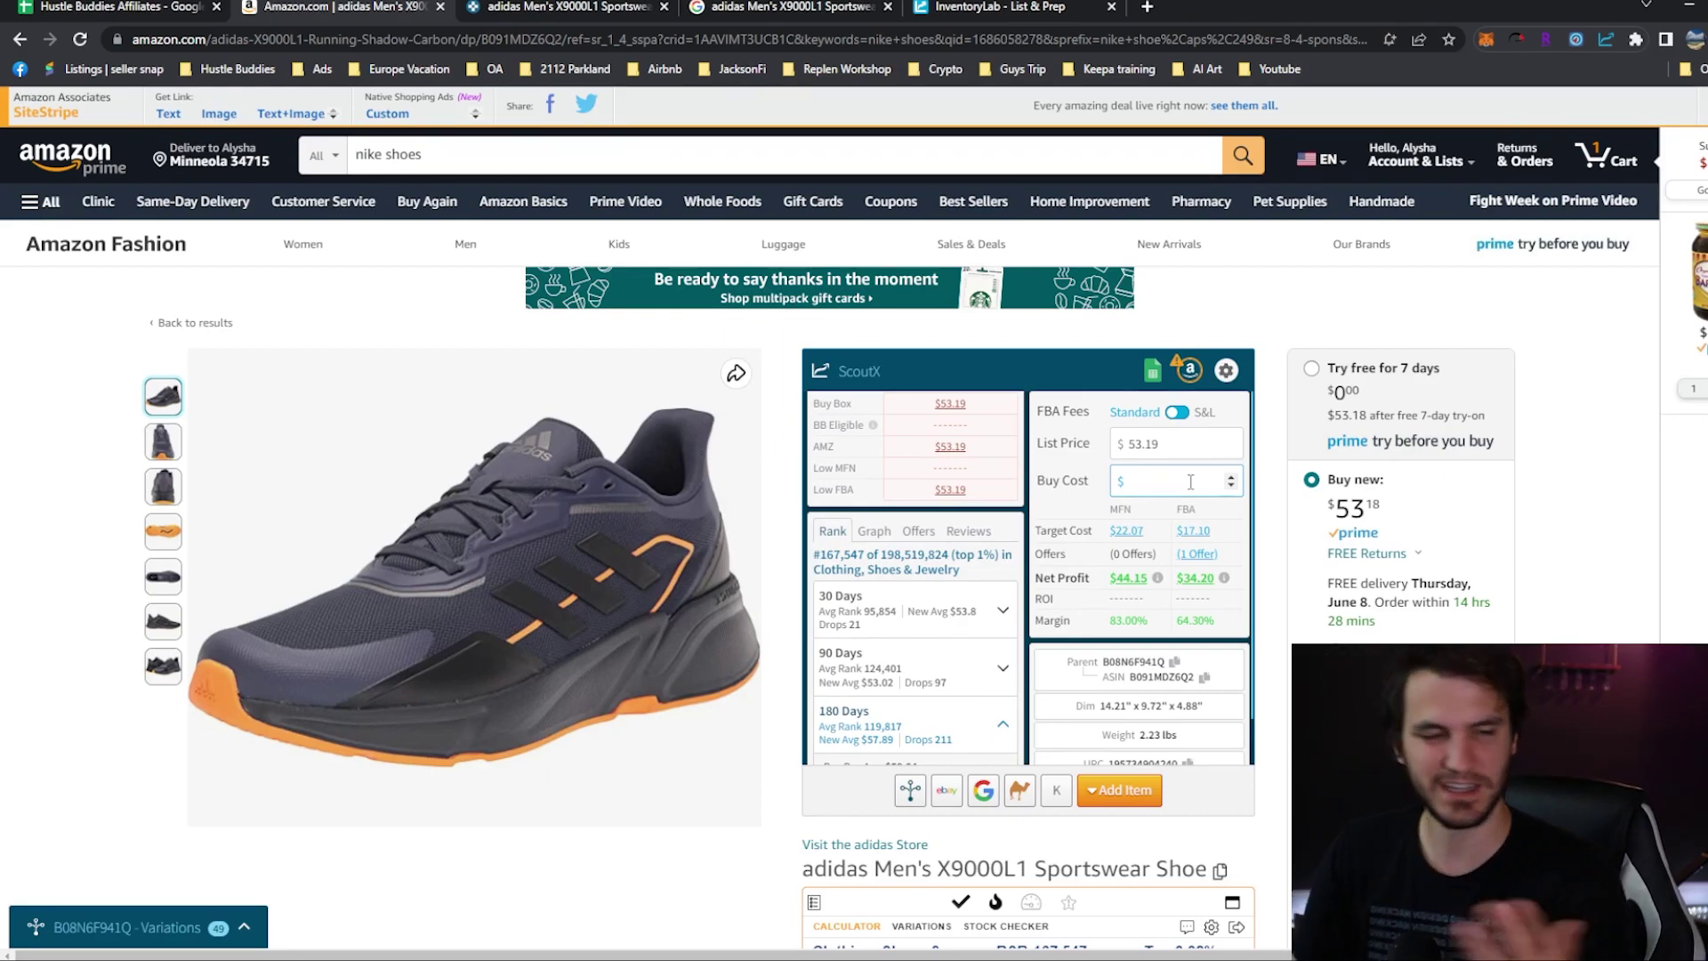
{"action": "left_click", "coordinate": [1269, 466]}
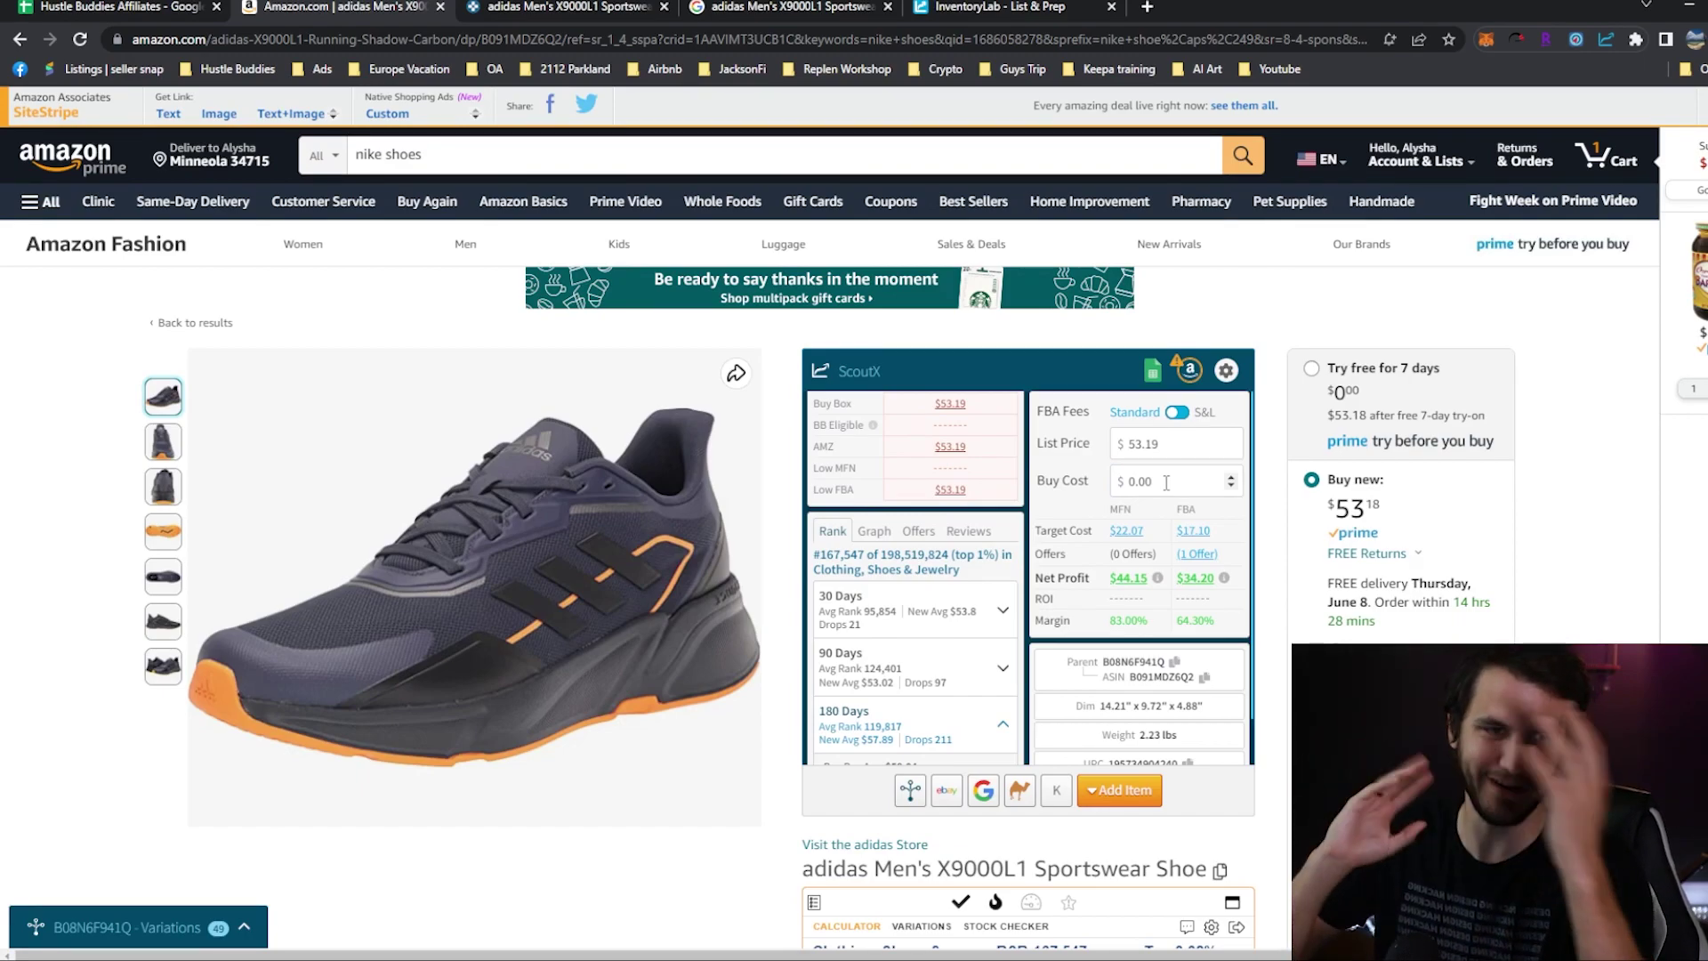